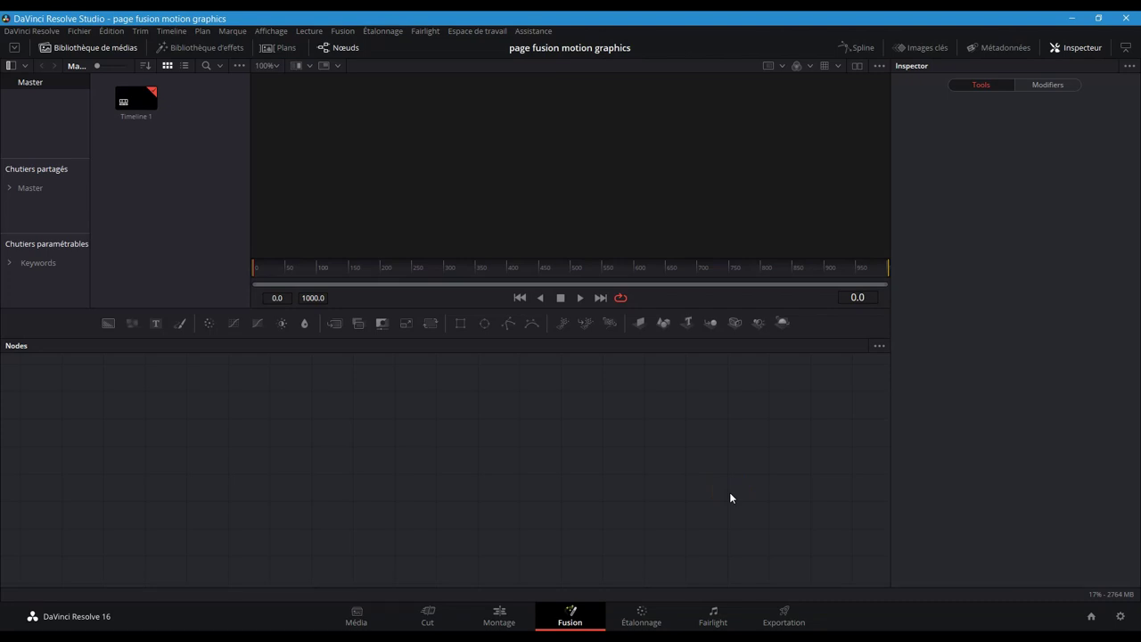
Create a new 5-second Fusion composition at 25 fps in the media pool and open it.
right_click(187, 178)
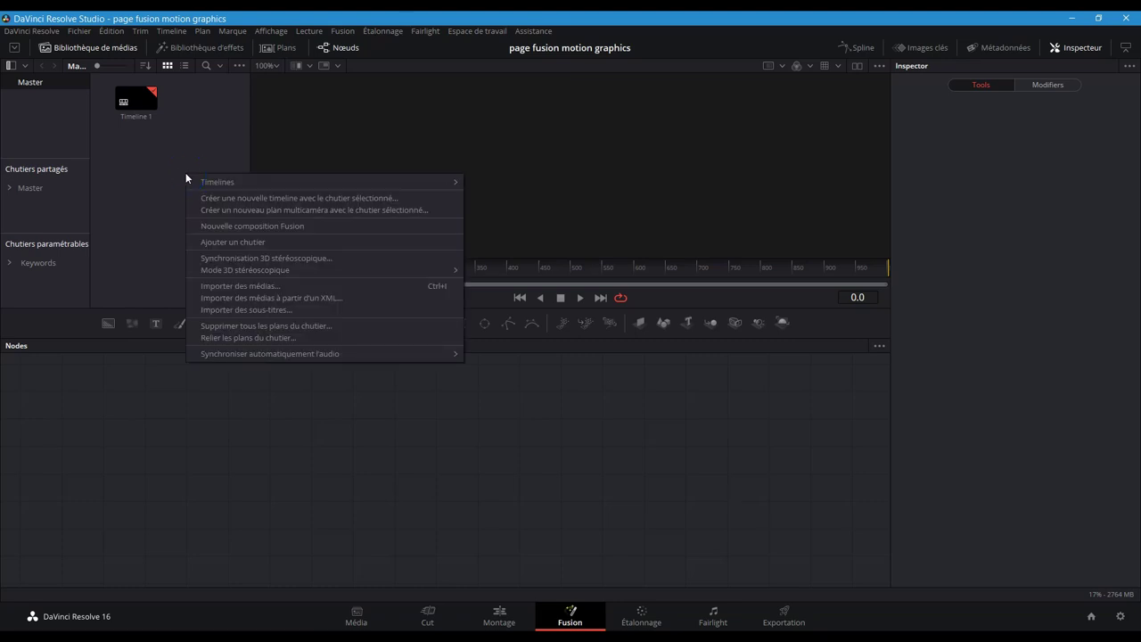
click(218, 226)
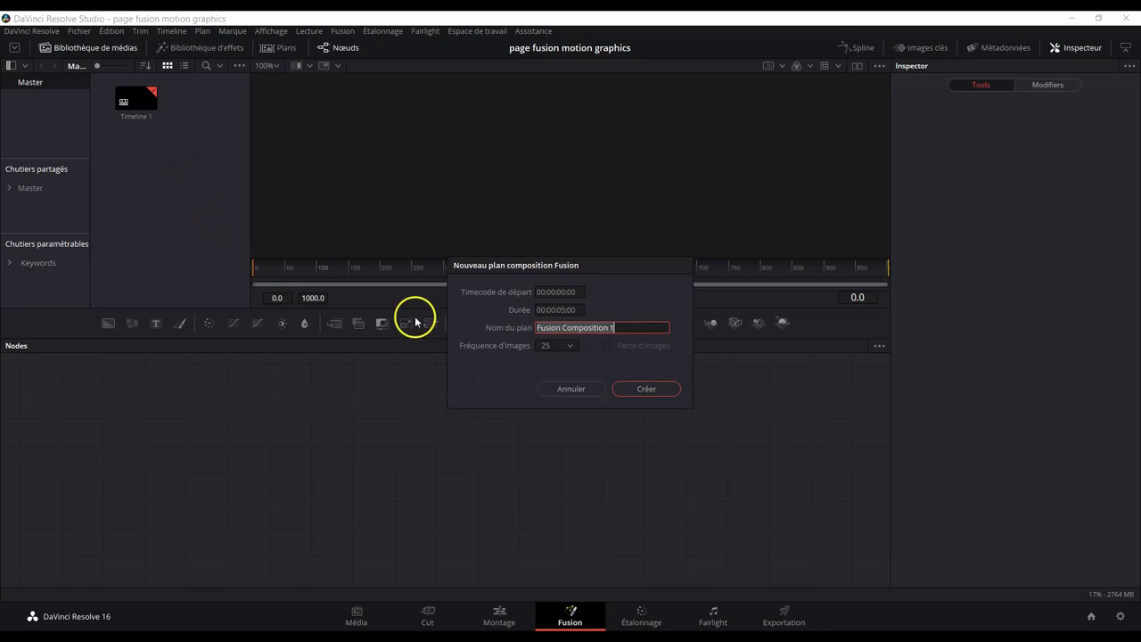
click(630, 388)
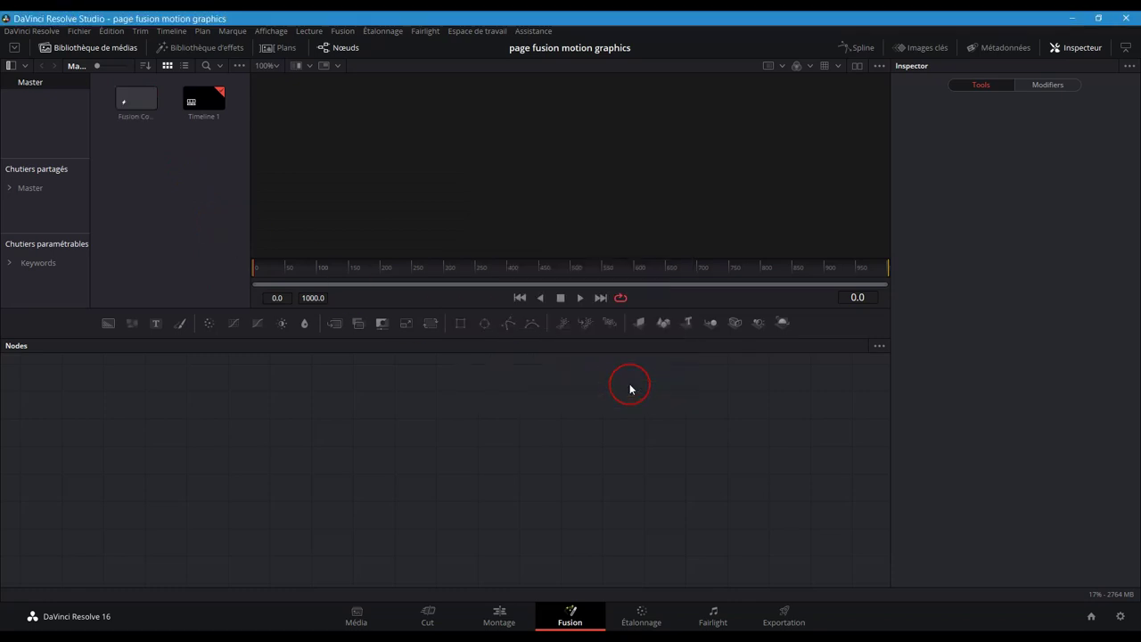
click(136, 103)
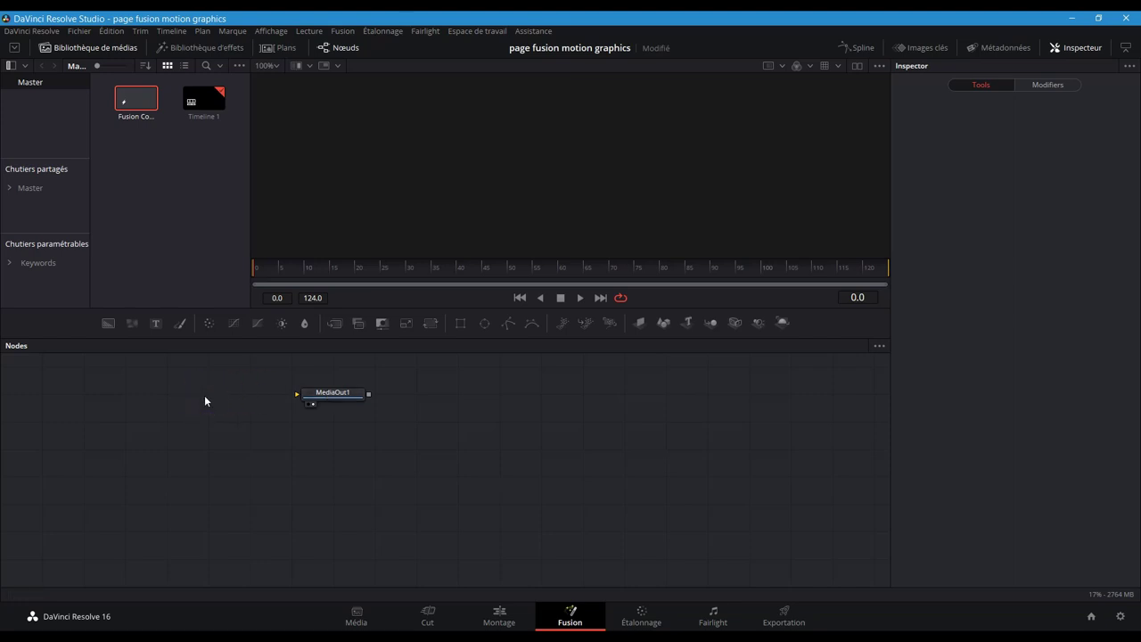
Add a Background node to the composition and attach a Rectangle mask to it.
click(109, 325)
click(109, 323)
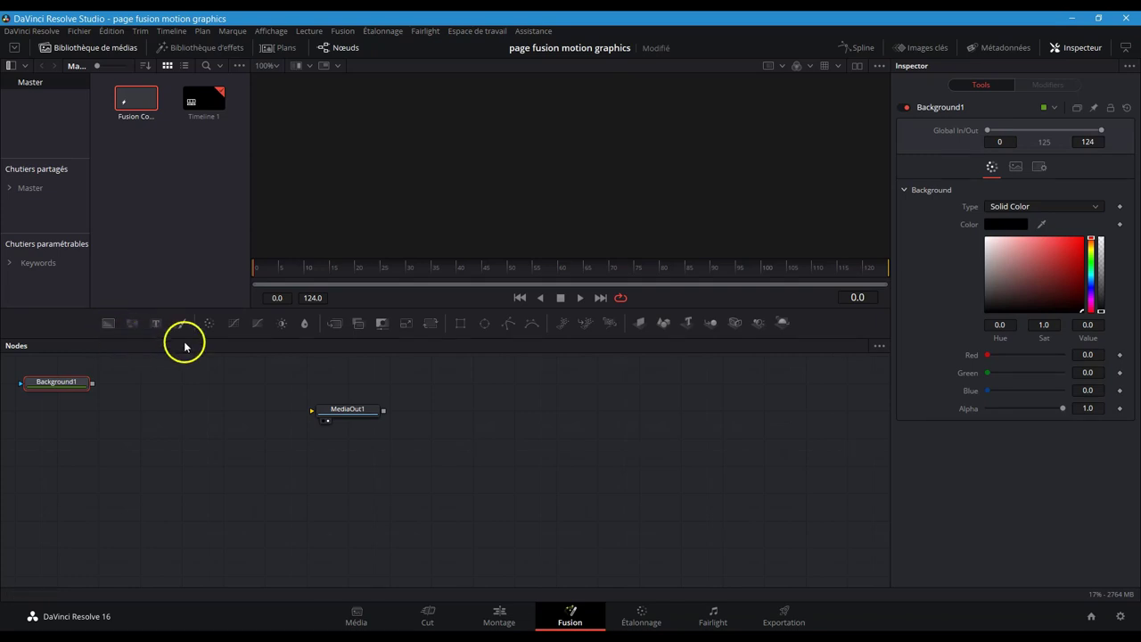
click(461, 324)
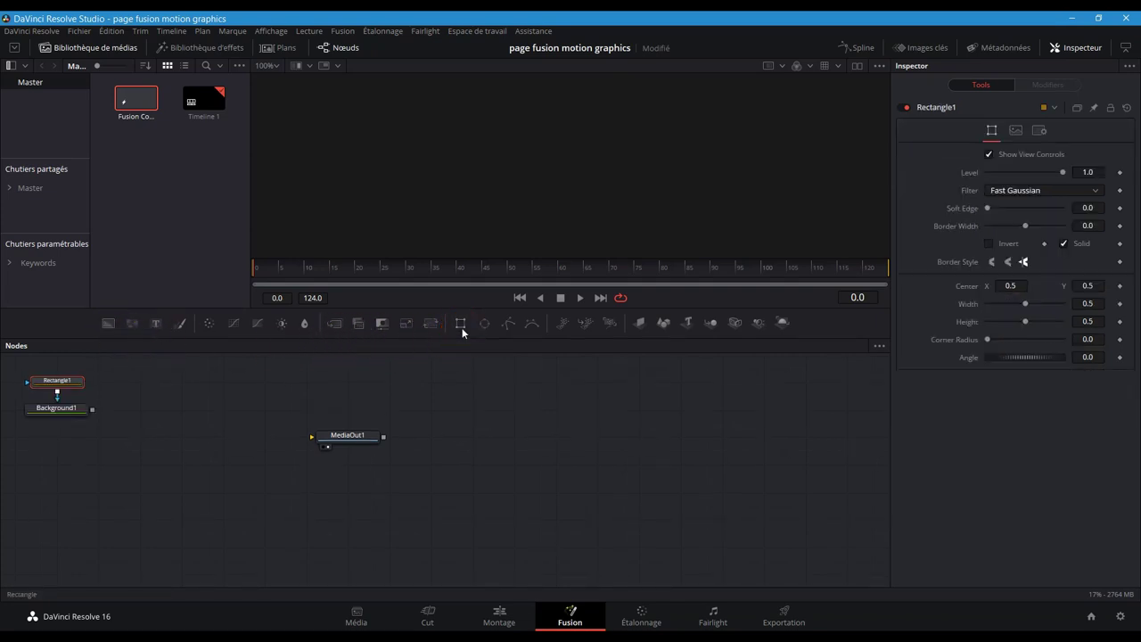
Group the Rectangle mask and Background nodes together.
drag(116, 437, 42, 378)
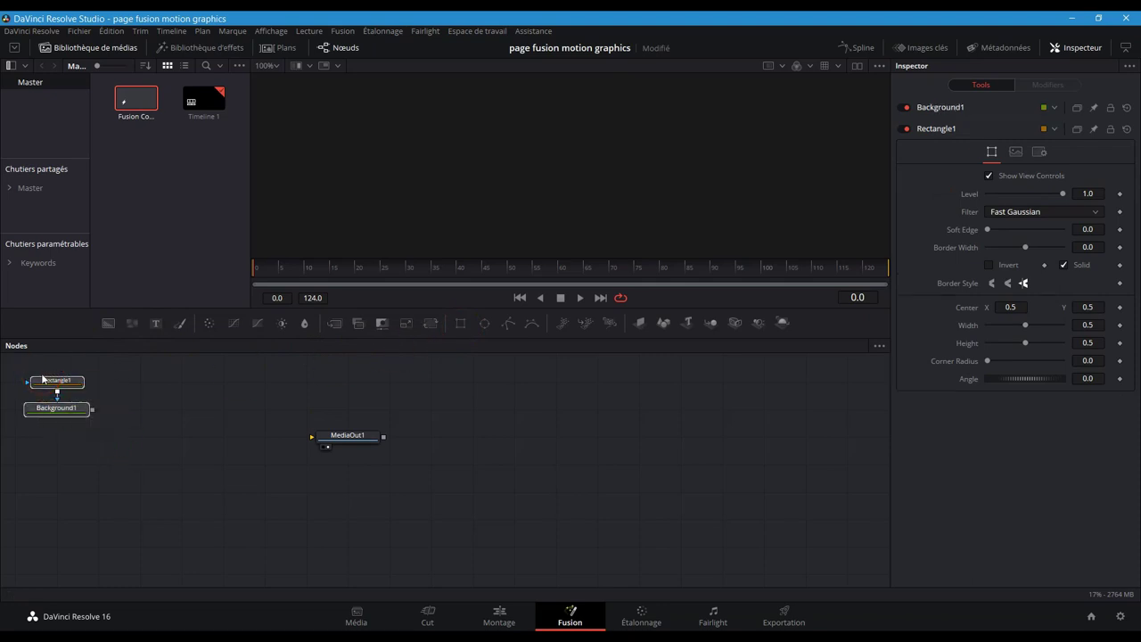
click(42, 379)
right_click(42, 383)
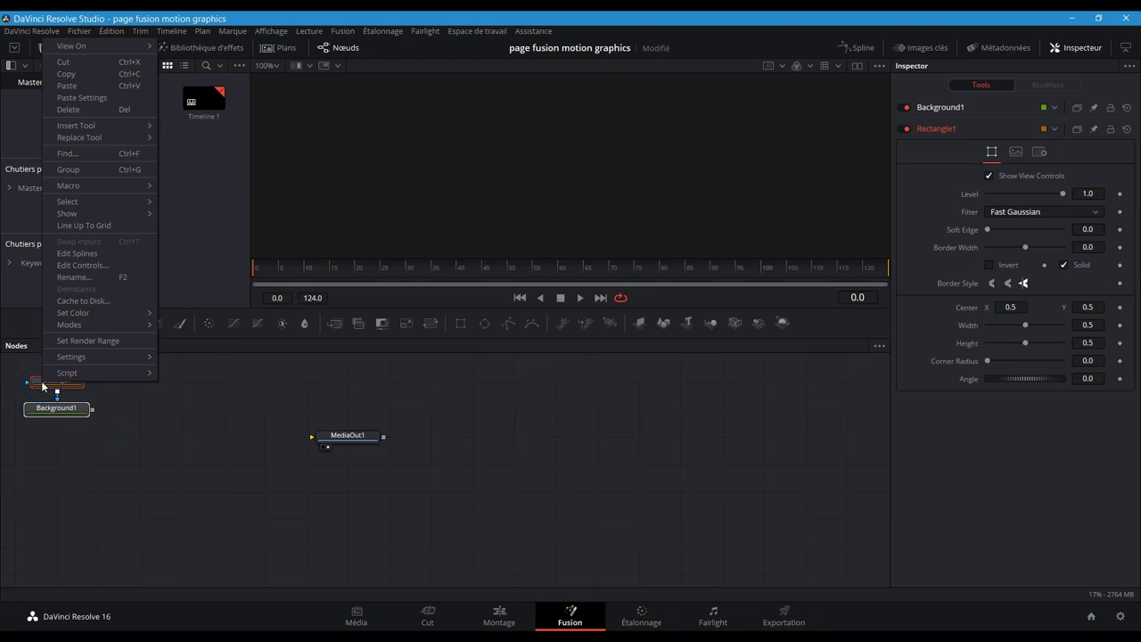
click(77, 168)
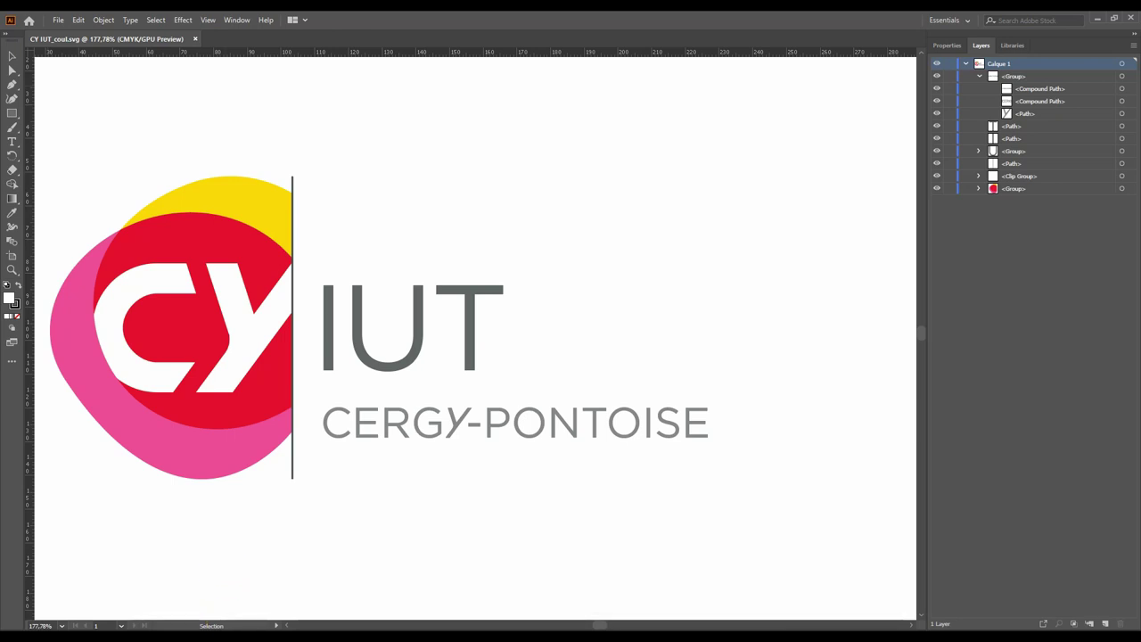
In Illustrator, save the logo as the SVG file CY IUT_coul in the Projet DaVinci folder, using the SVG 1.0 profile.
click(59, 21)
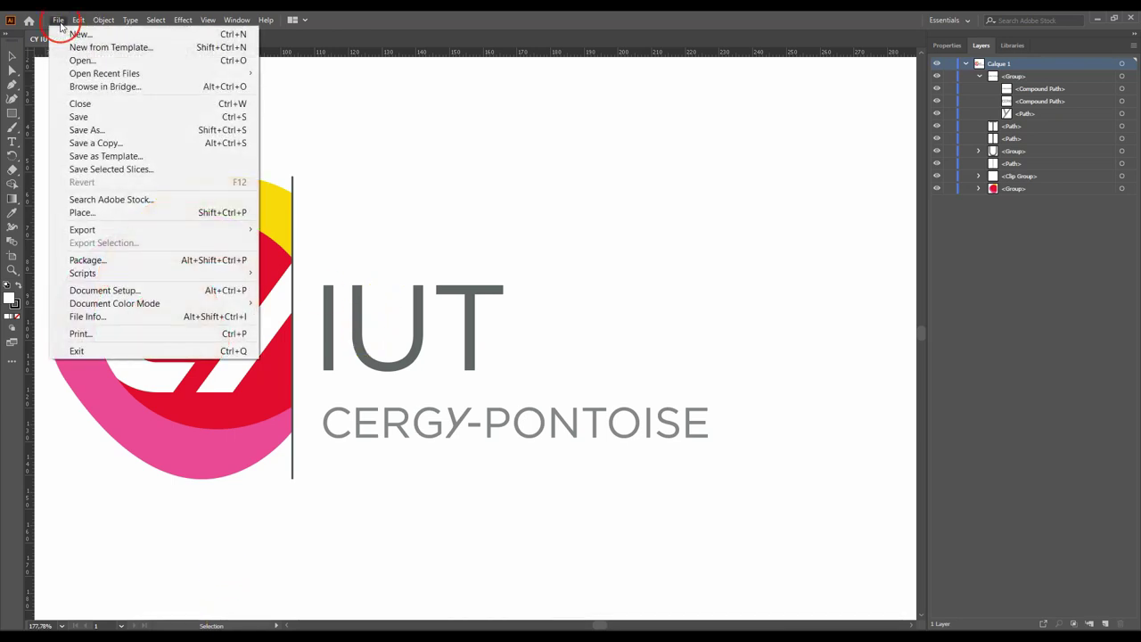
click(85, 130)
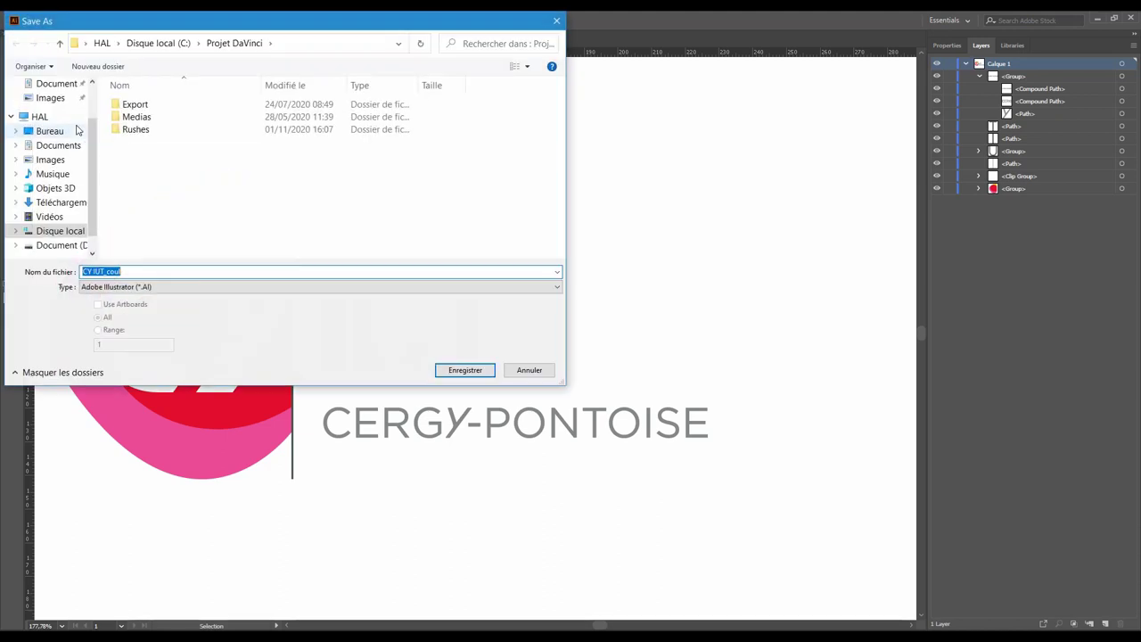
click(155, 288)
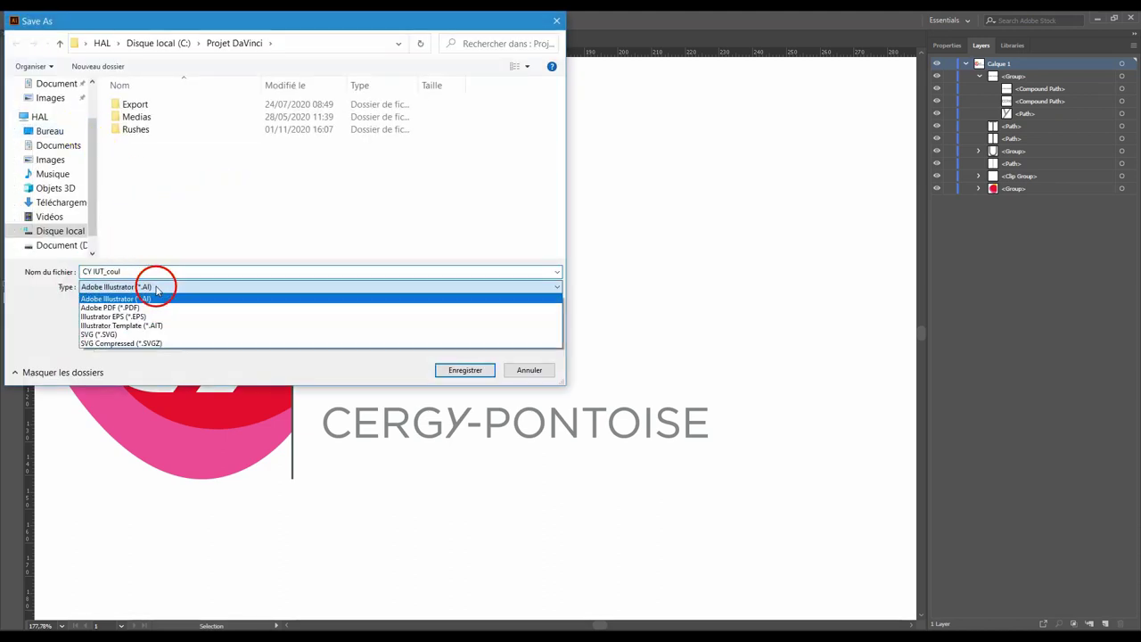
click(103, 334)
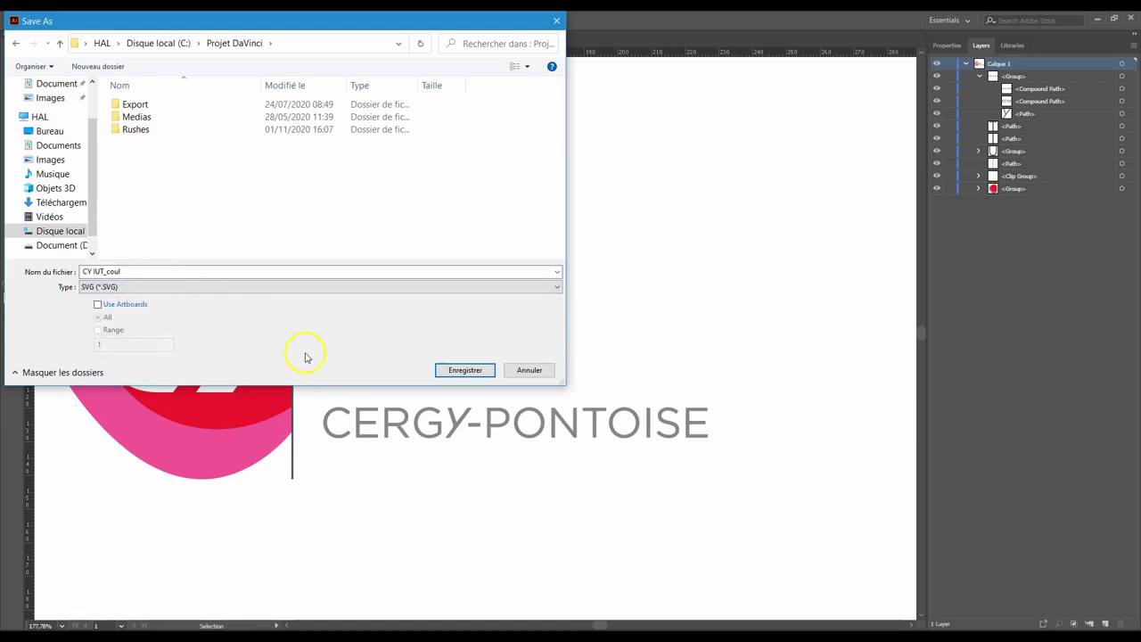
click(458, 370)
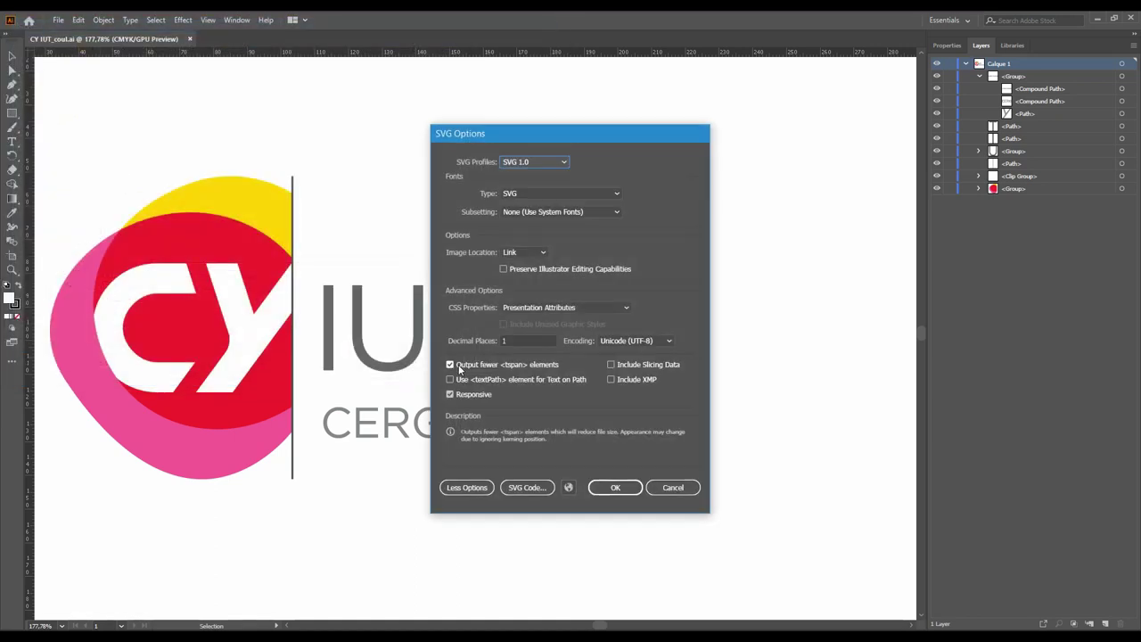
click(561, 161)
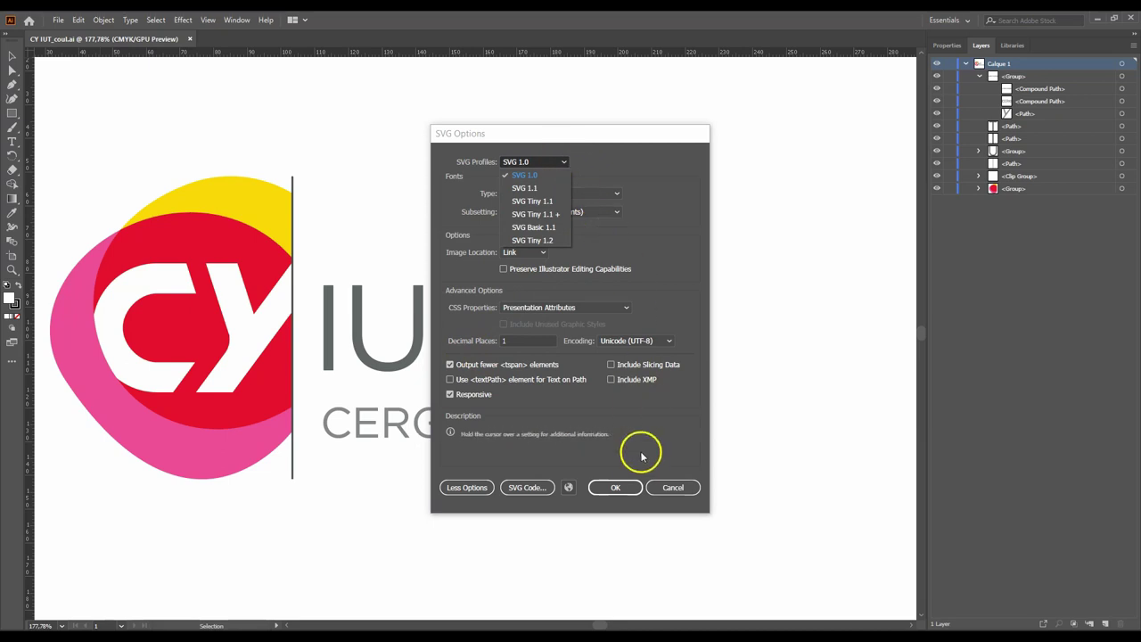
click(633, 487)
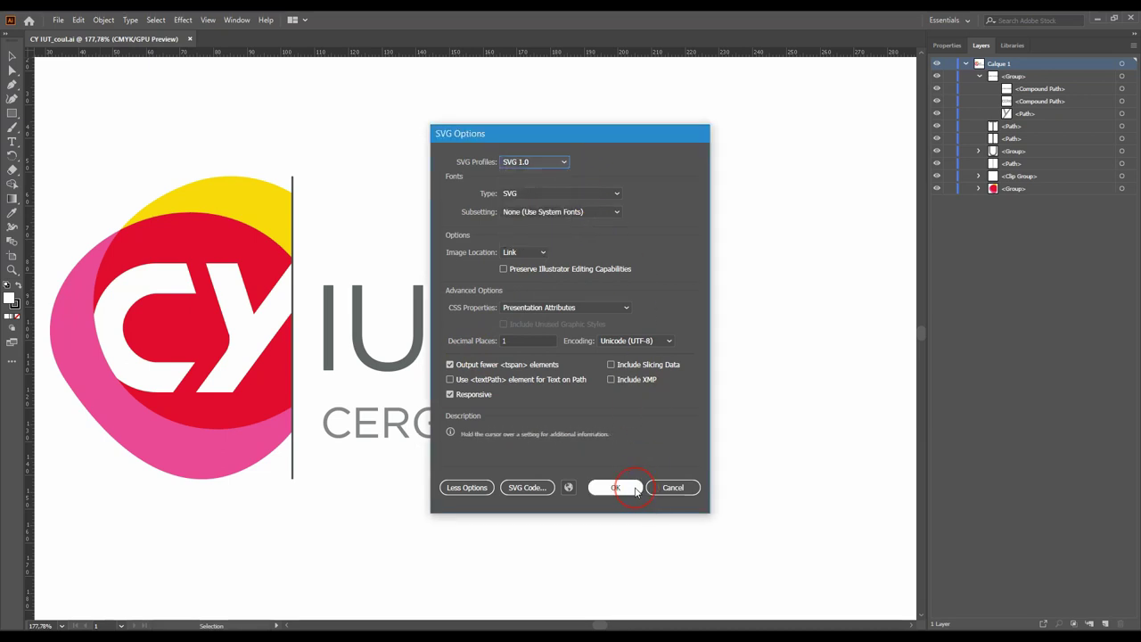
click(631, 490)
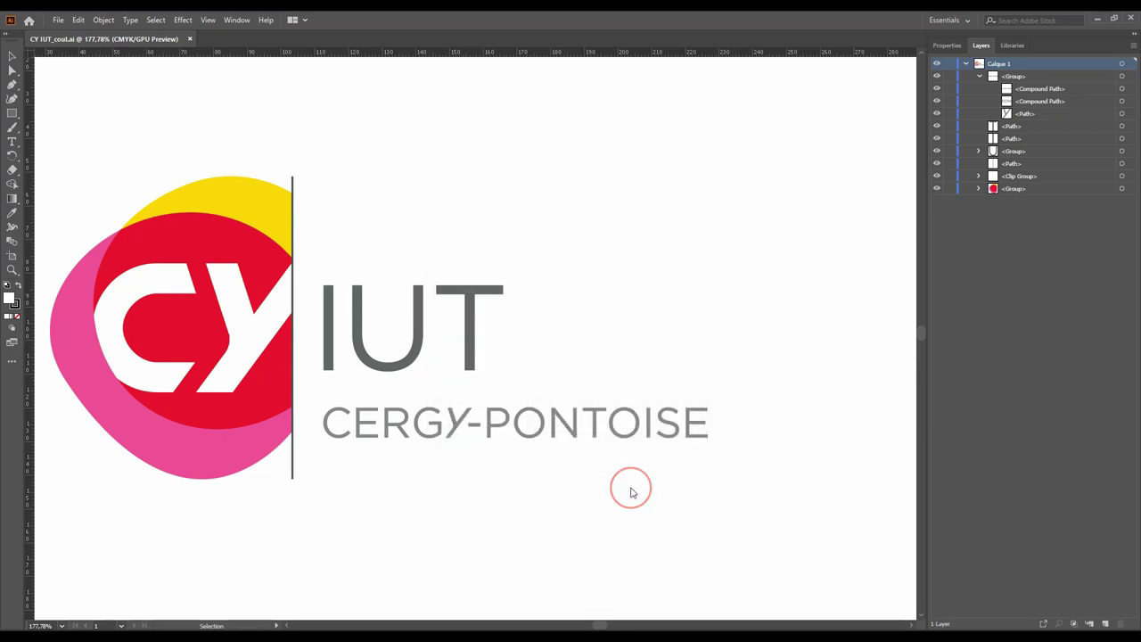
click(628, 487)
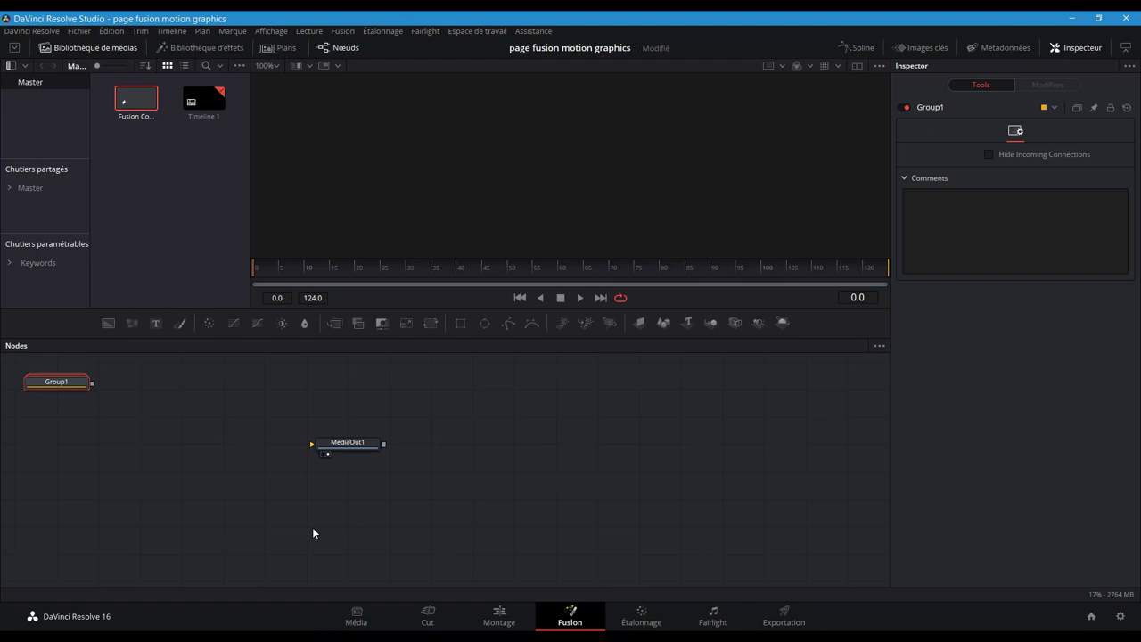
click(78, 31)
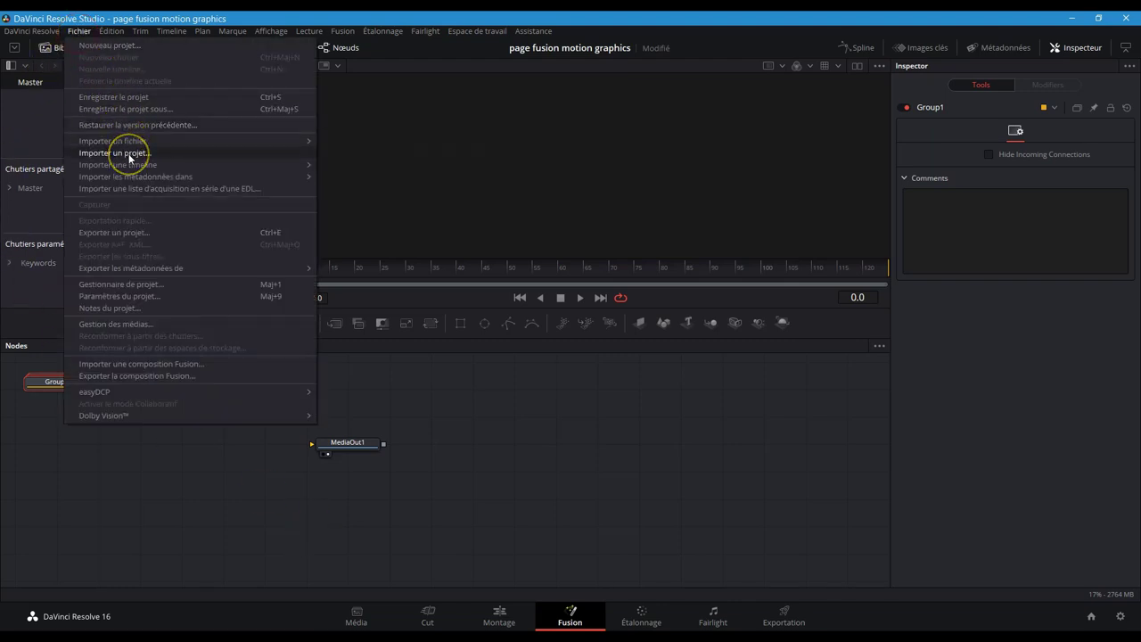
mouse_move(128, 143)
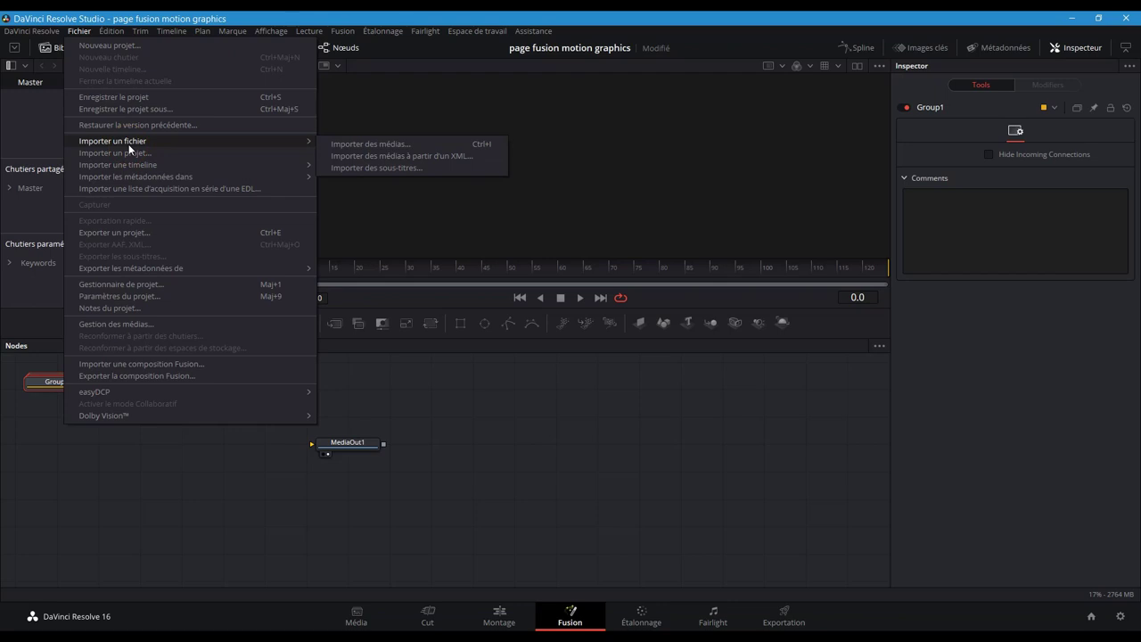
click(354, 189)
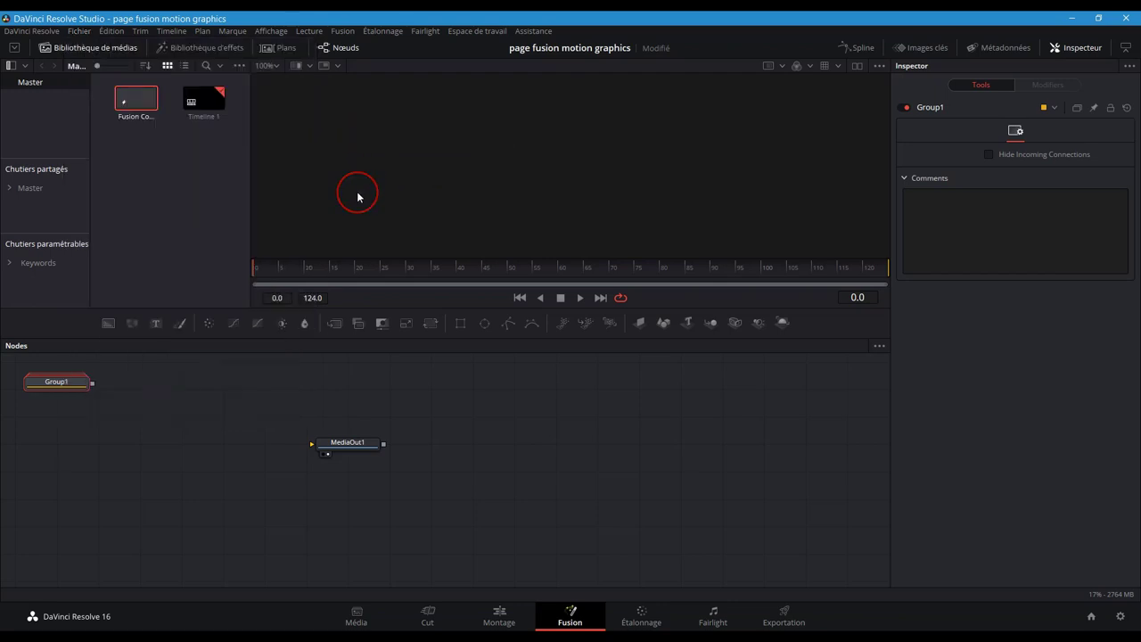
In DaVinci Resolve, import the CY IUT_coul SVG file into the Fusion composition, accepting the proposed 1920 × 1357.61 image size.
click(342, 31)
mouse_move(352, 92)
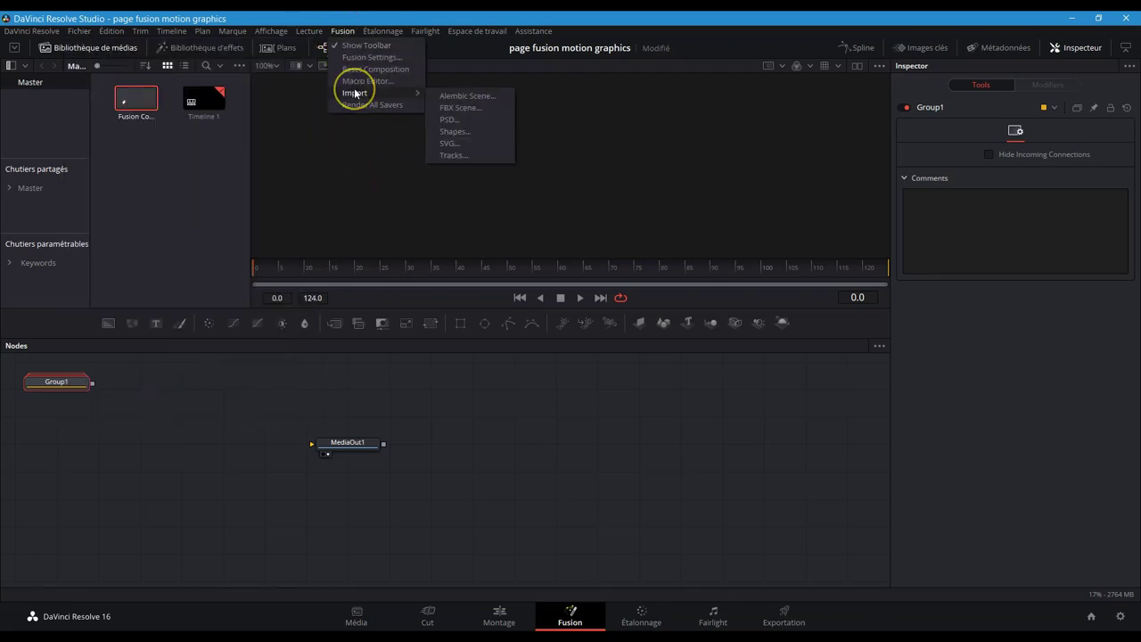
click(467, 143)
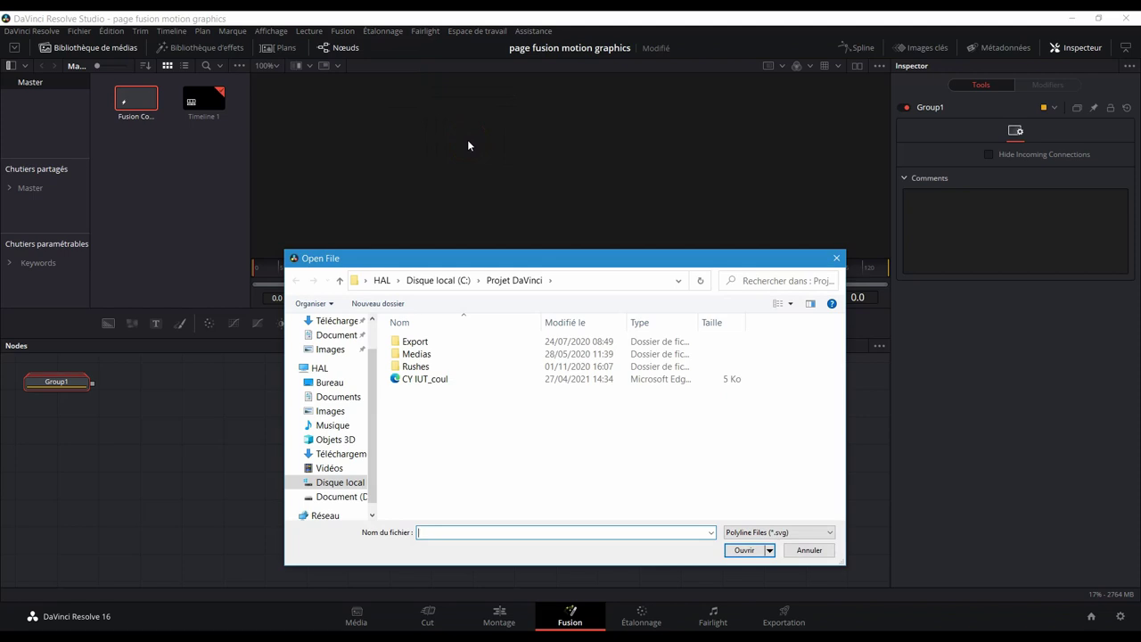
double_click(419, 379)
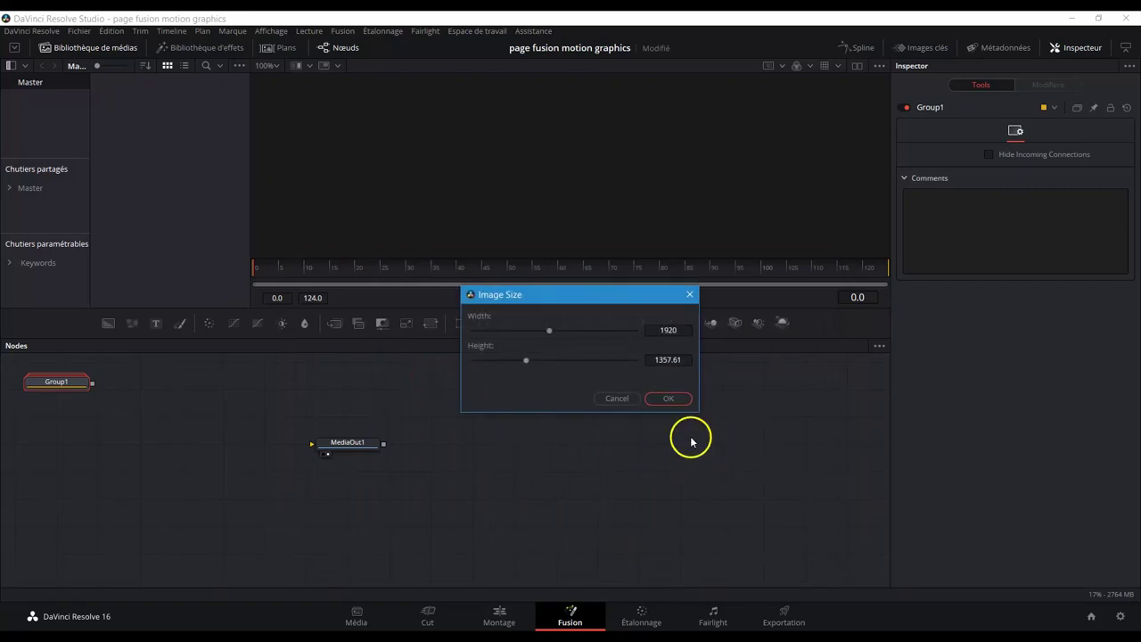
click(667, 399)
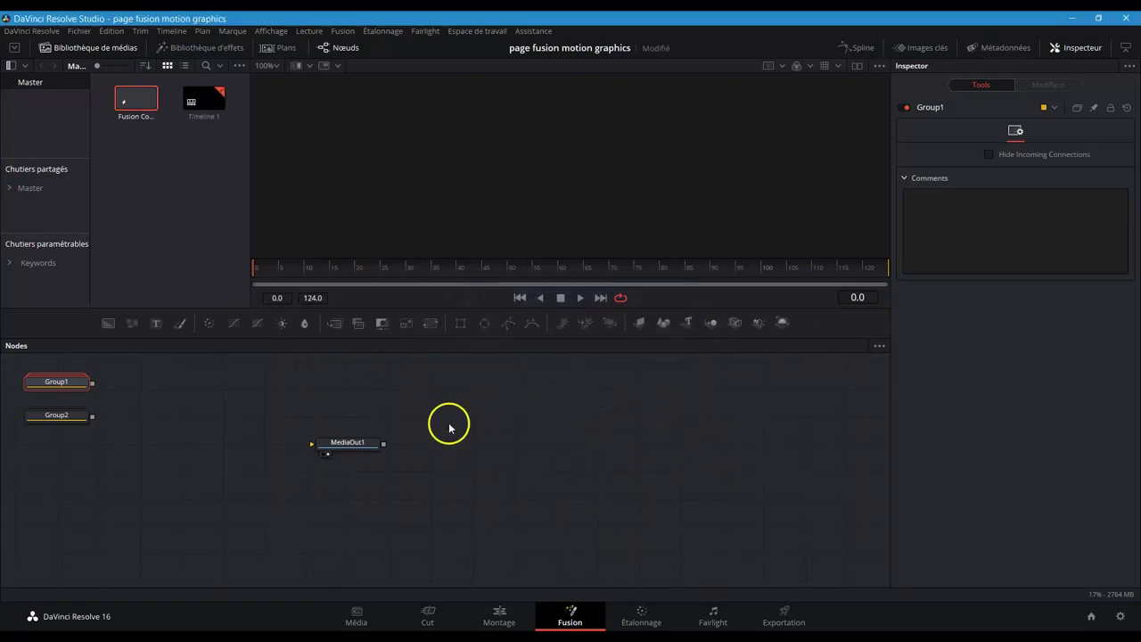
Rename the imported SVG group as logo and display it in one viewer of a dual-viewer layout.
click(69, 416)
click(69, 416)
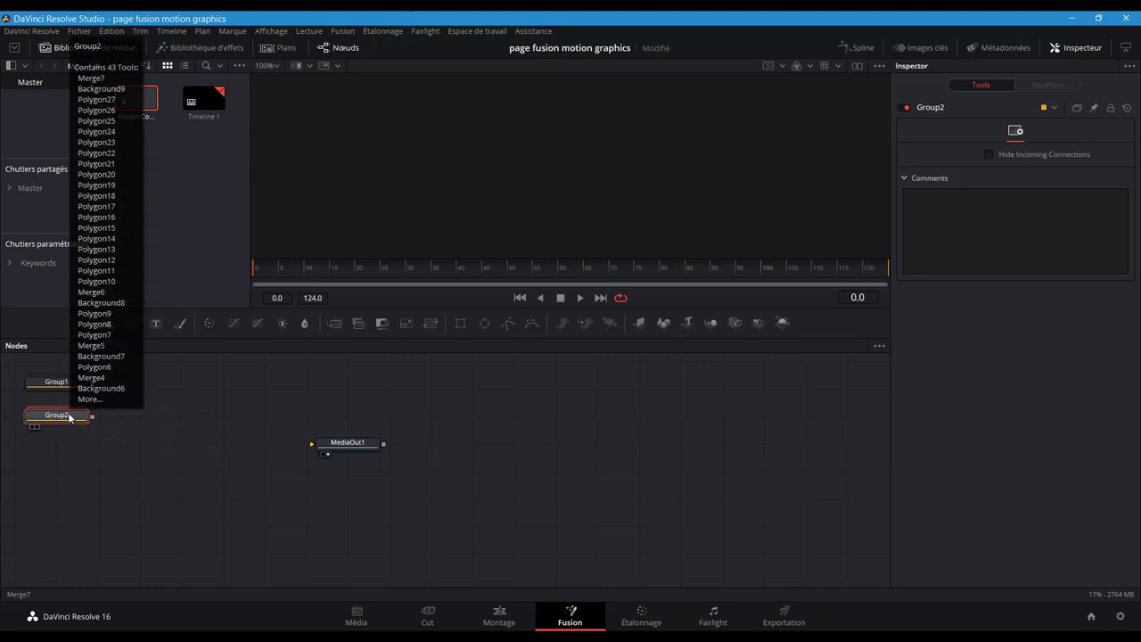
key(F2)
text(logo)
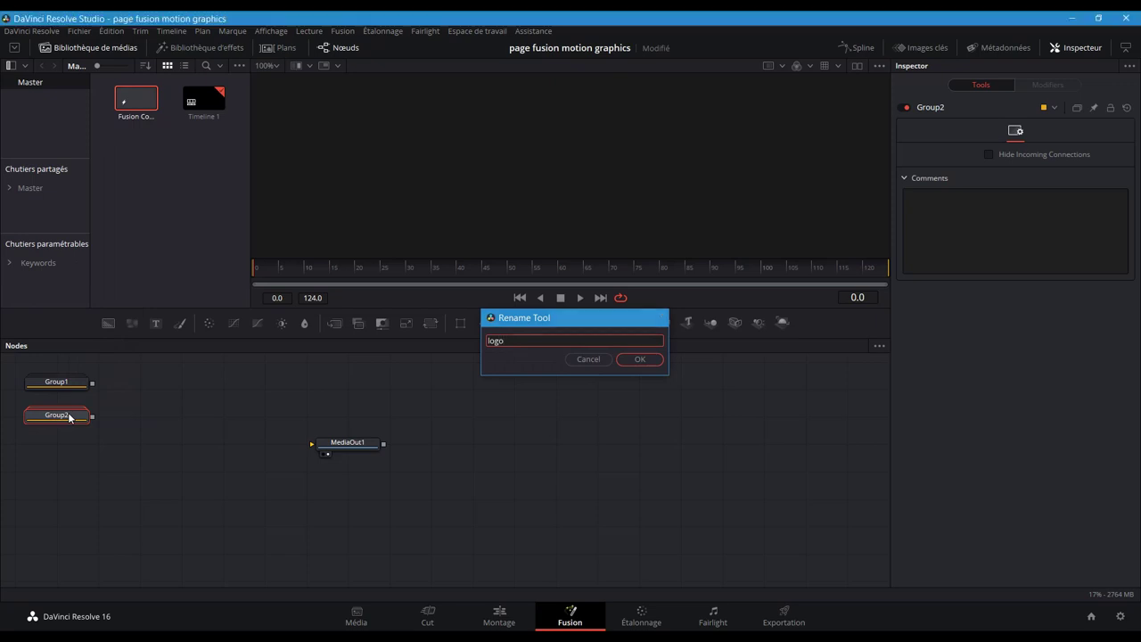
key(Return)
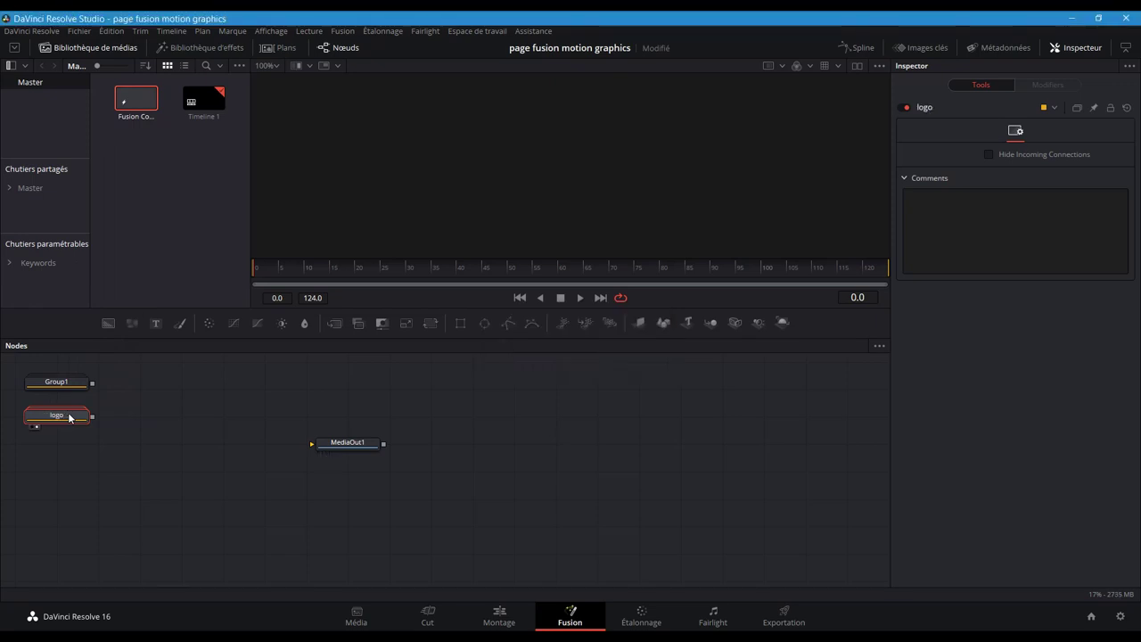
click(856, 66)
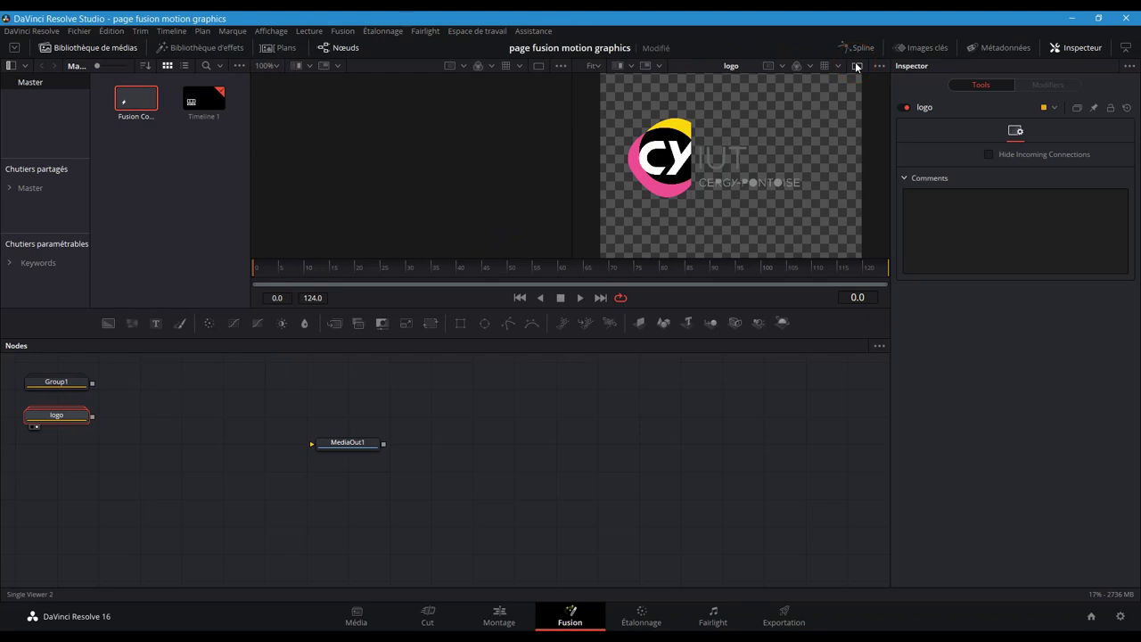
Expand the logo group and examine how its polygon, background and merge nodes make up the imported artwork.
double_click(56, 417)
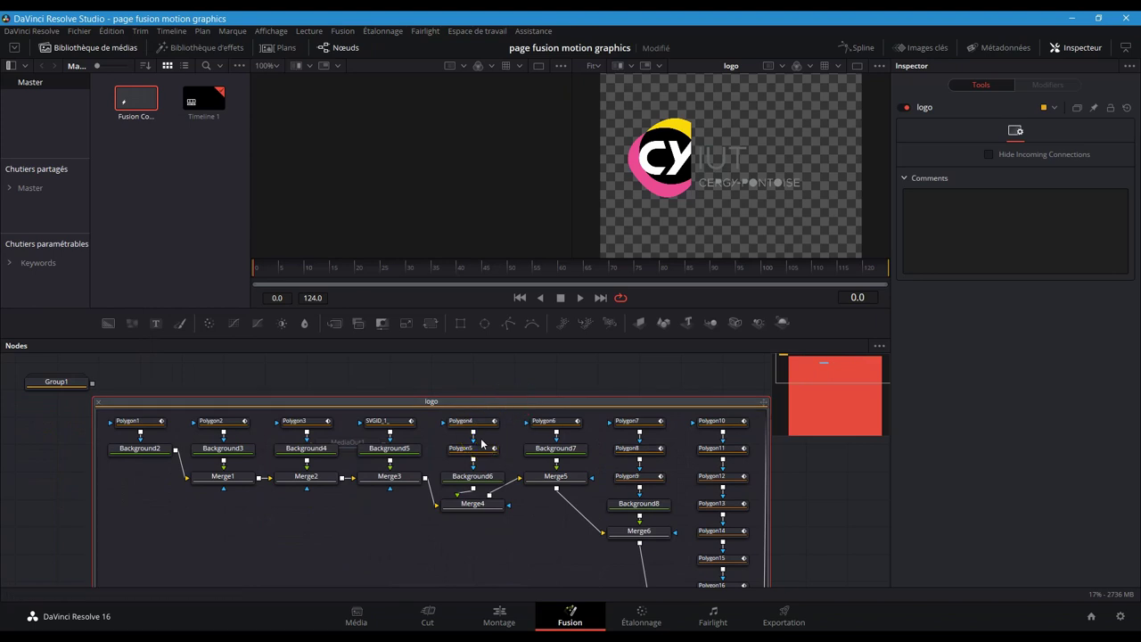
scroll(481, 443, down, 10)
scroll(481, 440, up, 4)
scroll(491, 438, down, 2)
scroll(491, 407, up, 4)
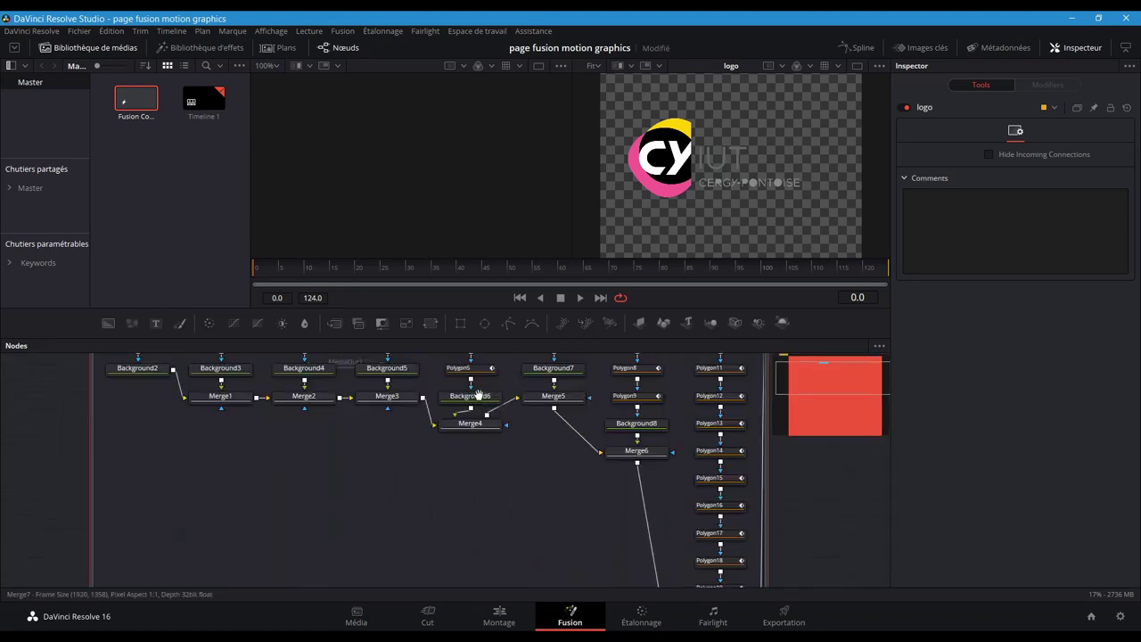
scroll(484, 433, up, 3)
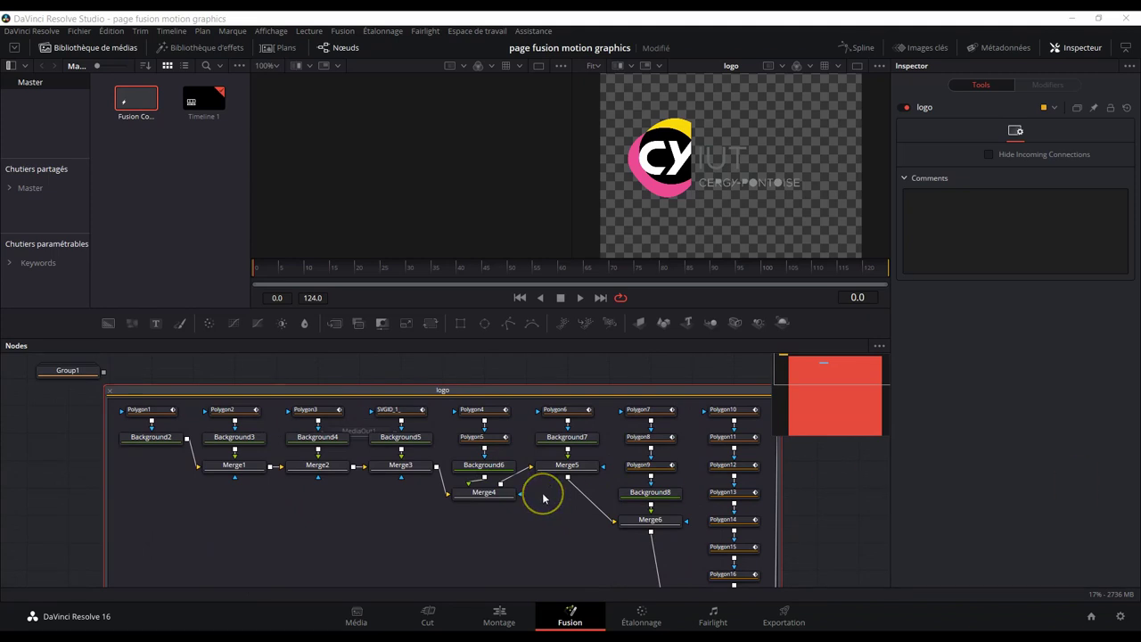
click(332, 536)
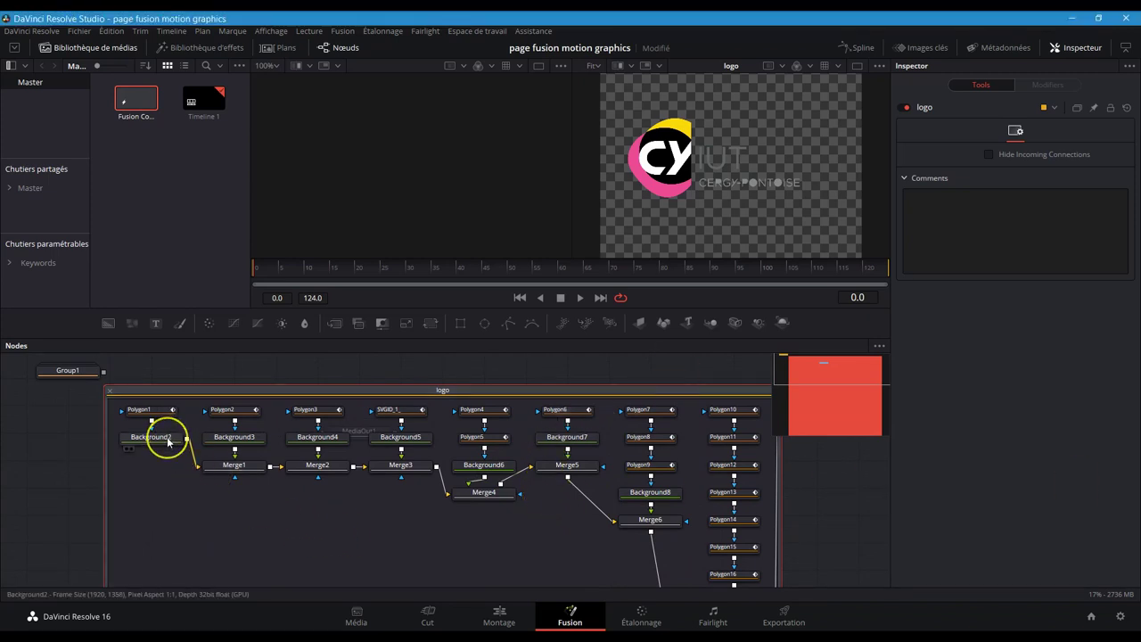
mouse_move(167, 440)
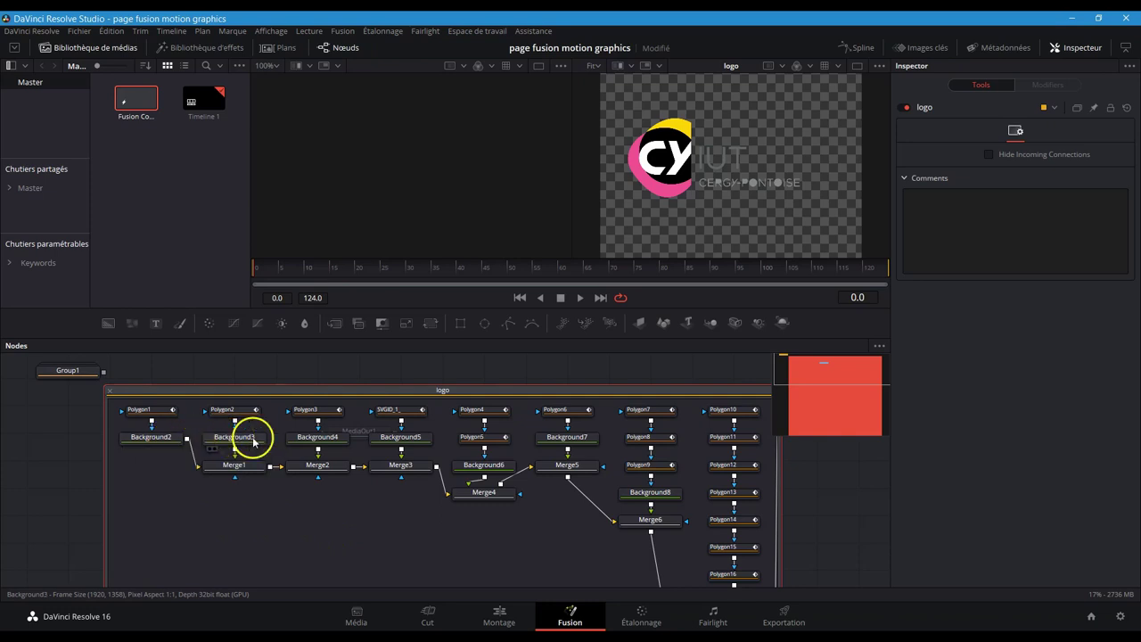
mouse_move(575, 442)
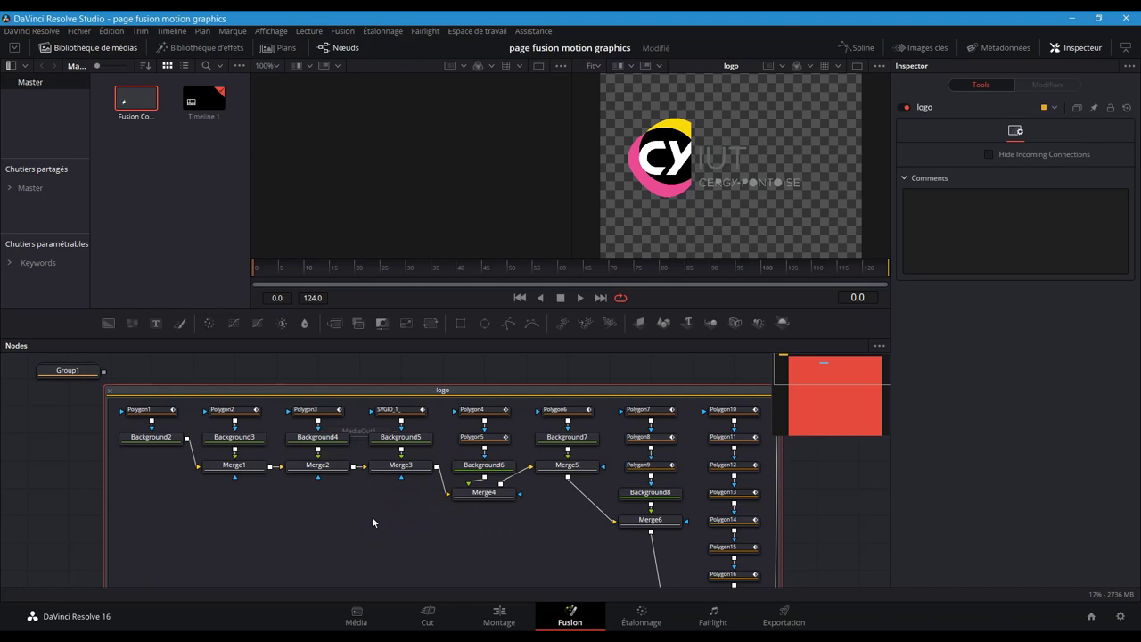
Add a Transform node after Background3, the yellow shape of the logo group.
click(162, 438)
click(923, 118)
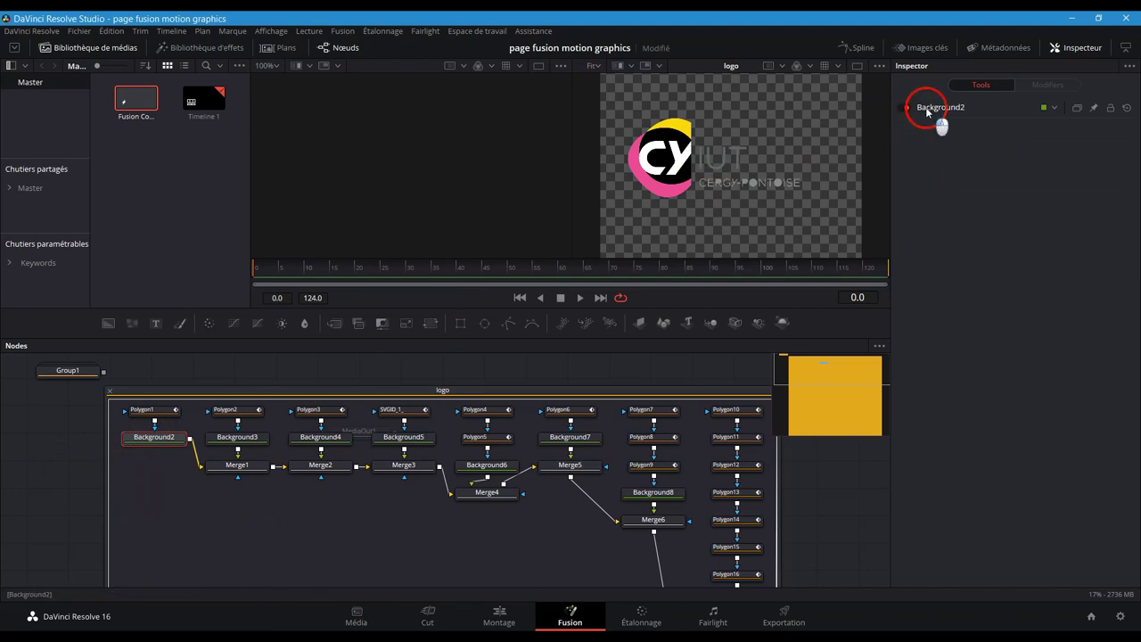
click(256, 445)
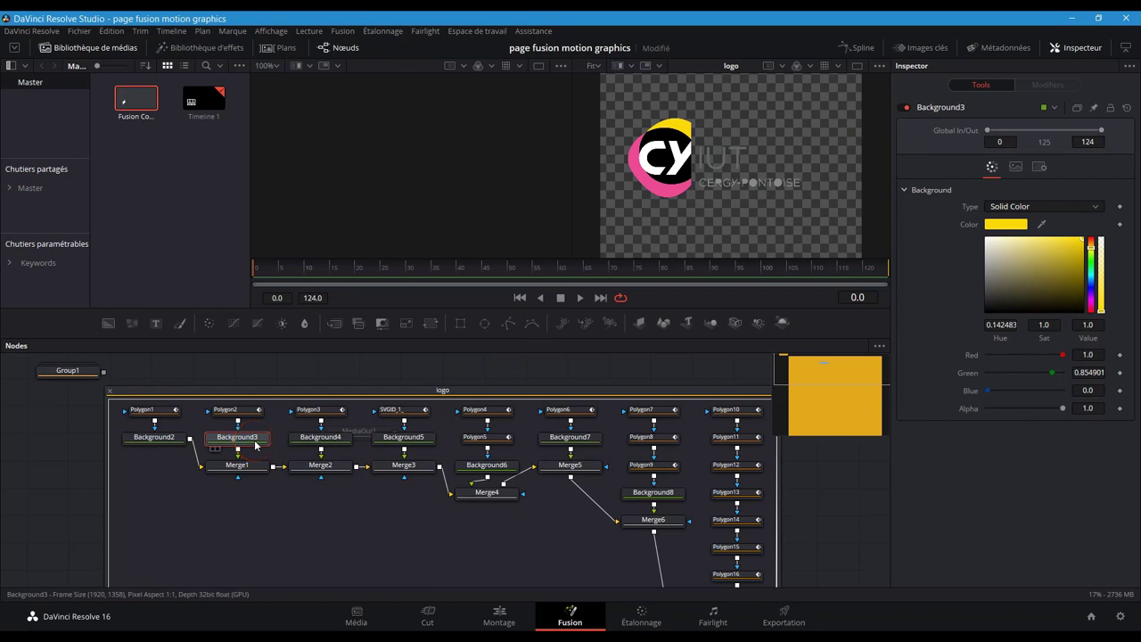
click(256, 445)
click(430, 325)
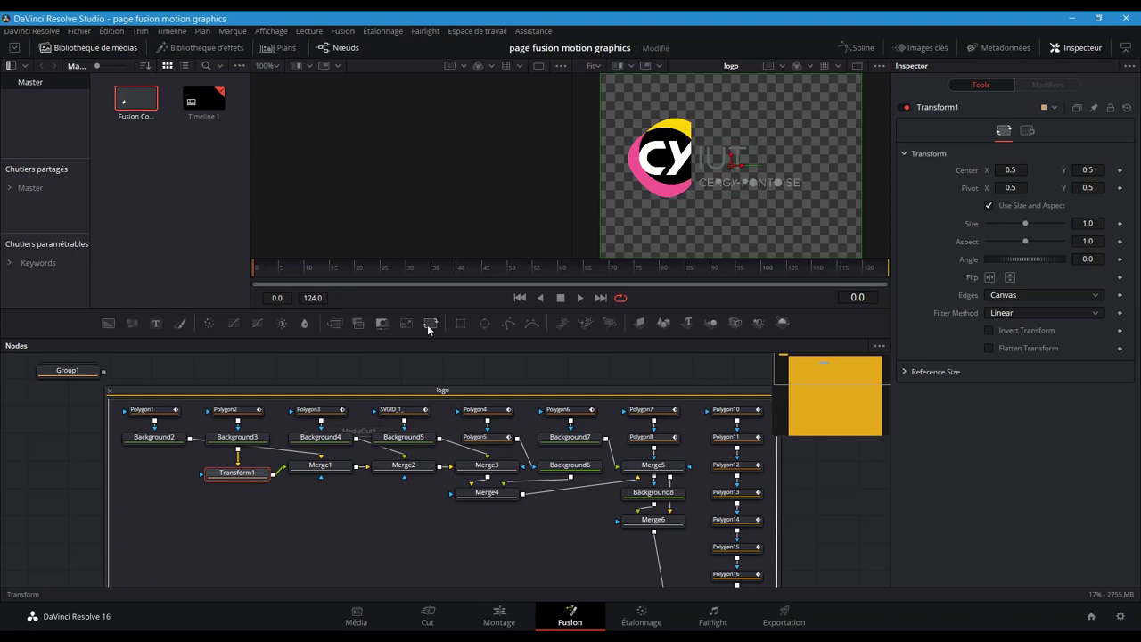
Try offsetting the yellow shape downward through the Transform node's center, and undo the move.
drag(729, 165, 705, 230)
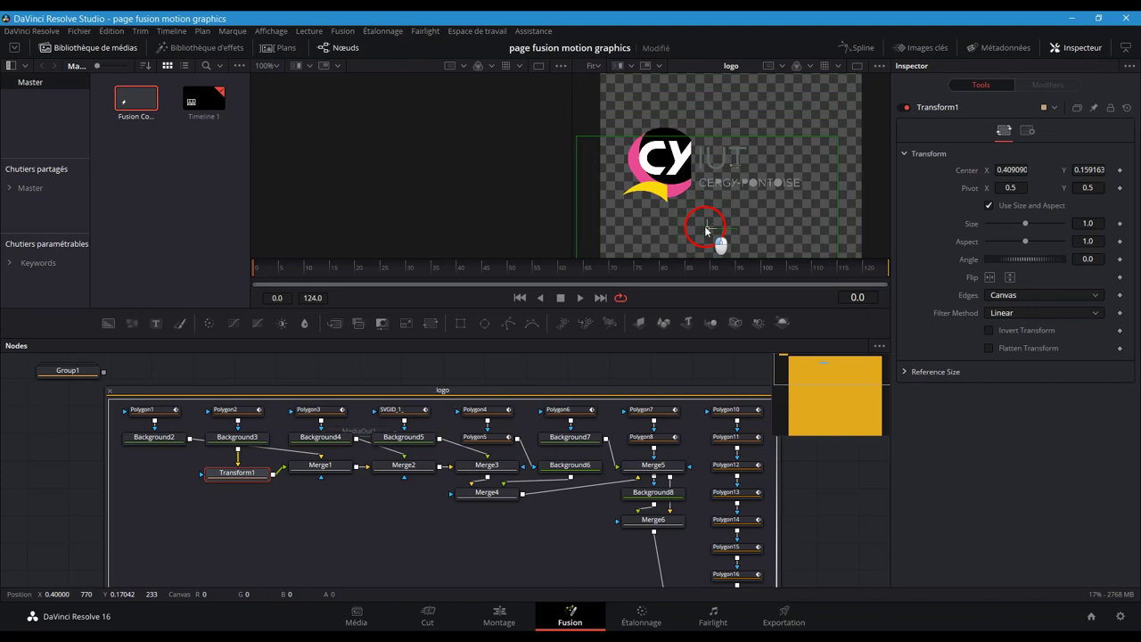
drag(705, 230, 705, 230)
key(ctrl+z)
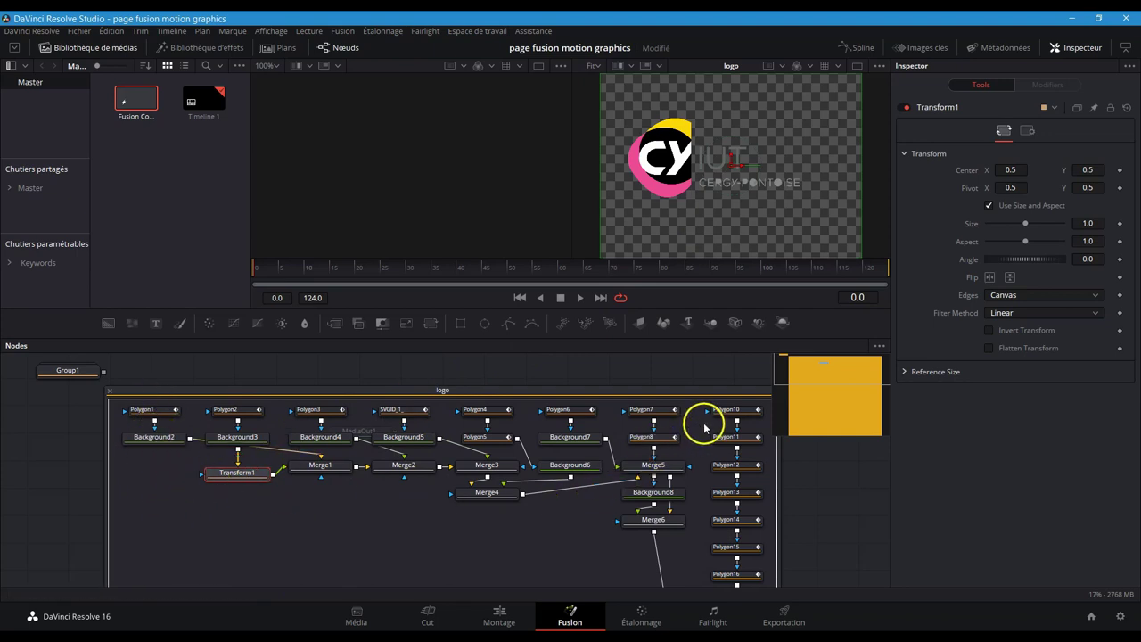
Move the Polygon1, Background2, Polygon2, Background3, Transform1 and Merge1 nodes together into the empty area lower in the logo group.
scroll(729, 465, down, 10)
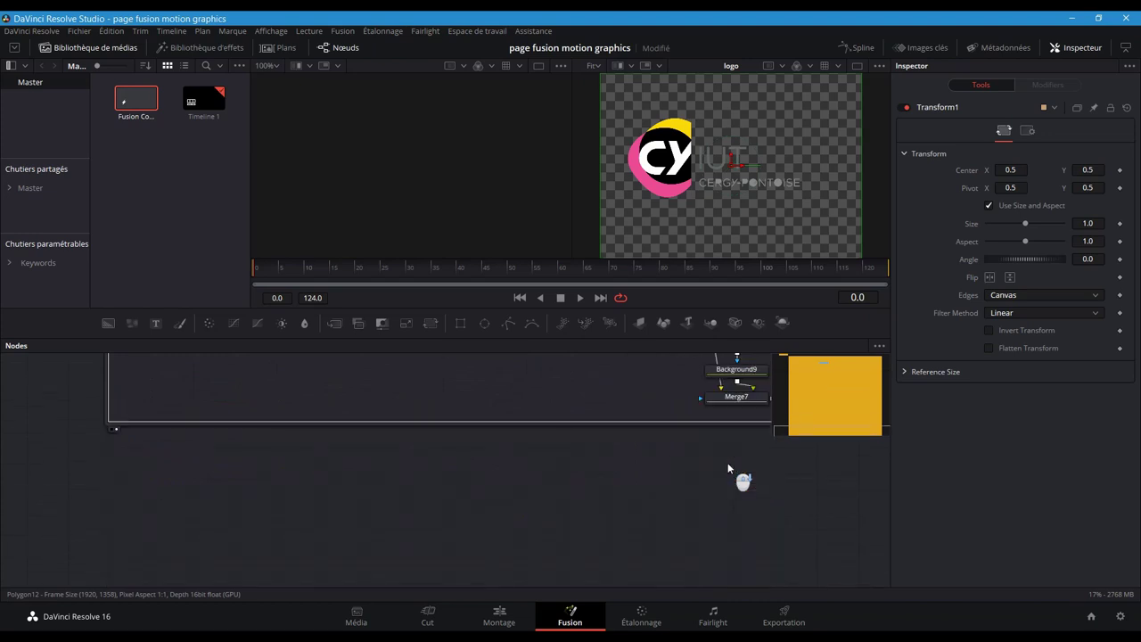
scroll(728, 465, up, 10)
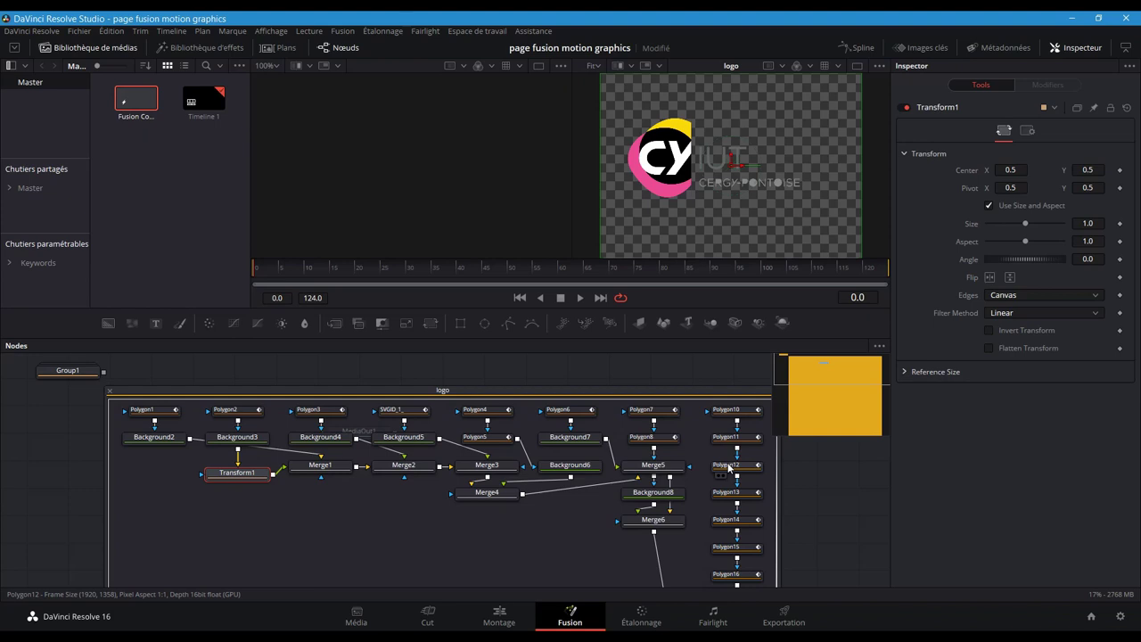
drag(102, 502, 154, 580)
drag(320, 465, 139, 377)
scroll(267, 491, down, 1)
drag(224, 507, 242, 547)
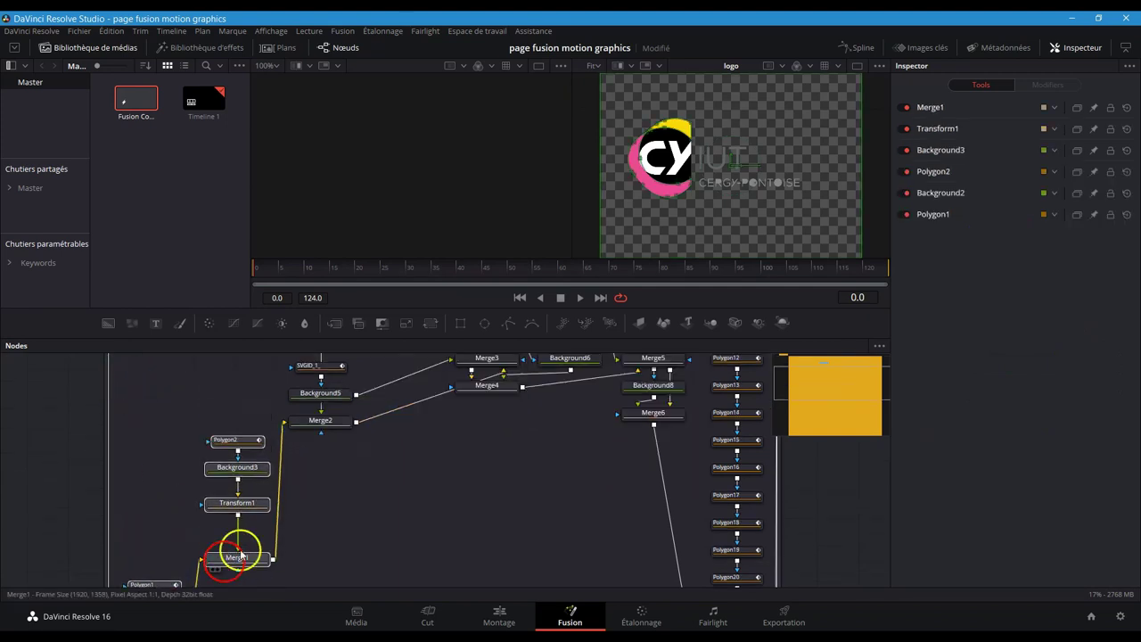
scroll(294, 526, up, 1)
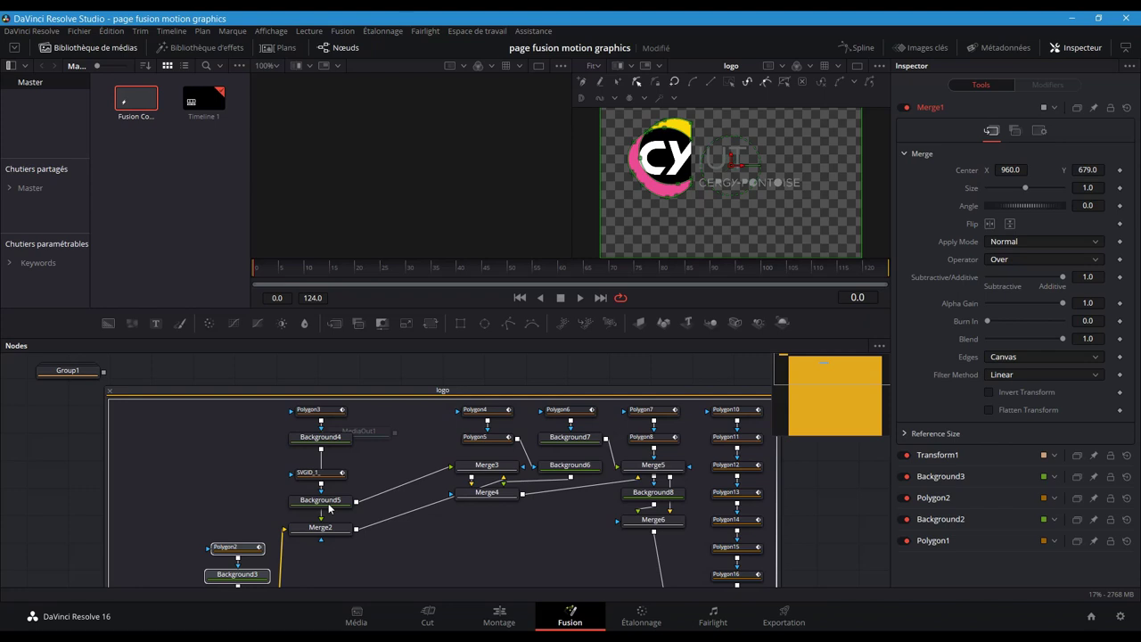
scroll(328, 508, down, 6)
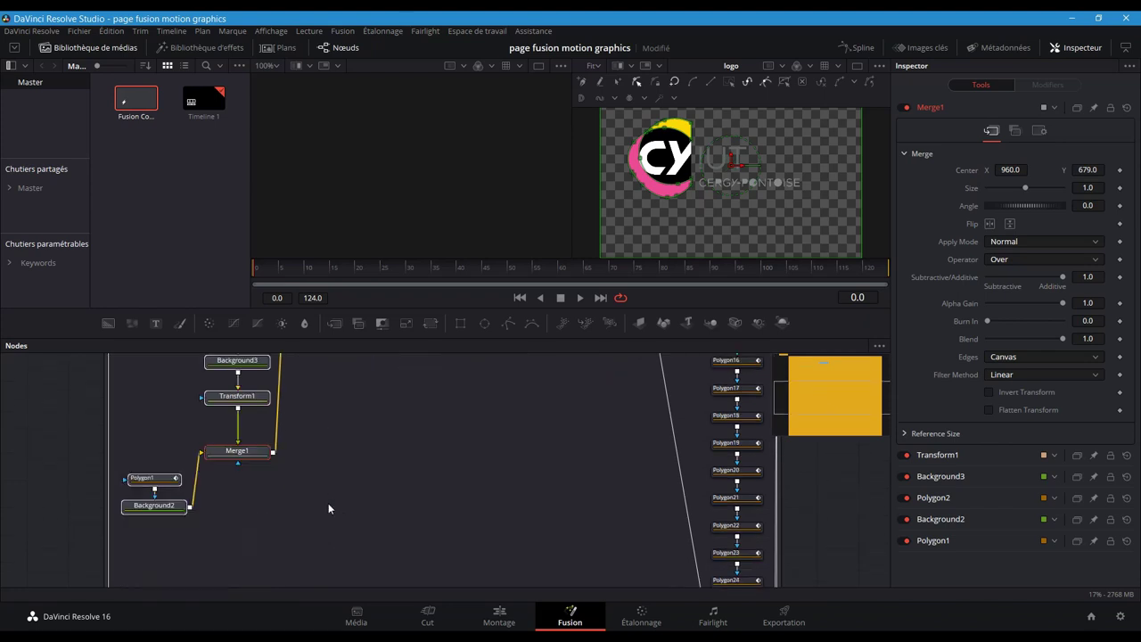
Add a new Background node in the empty area beside Merge1.
click(328, 505)
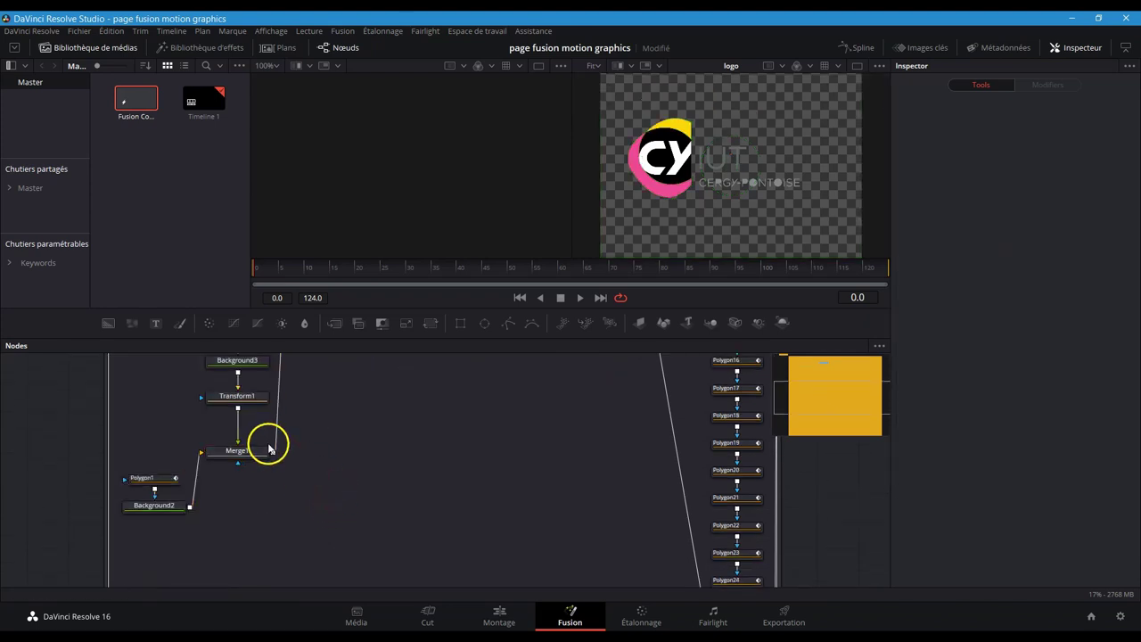
click(109, 324)
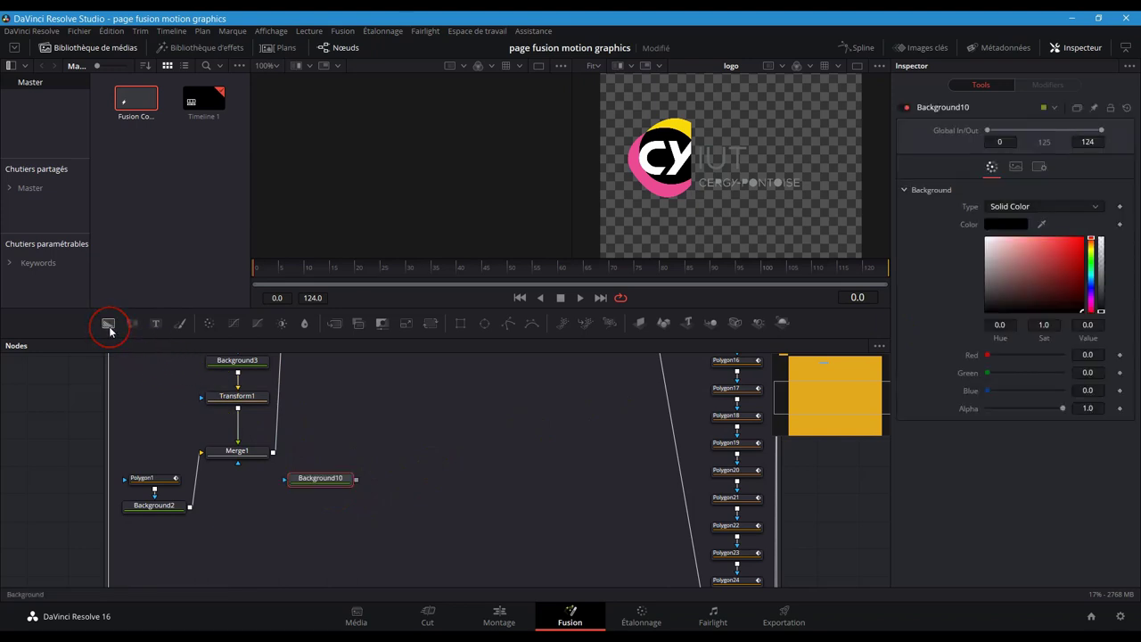
Try a custom image size of 2645 × 2097 on the new Background node, and restore Auto Resolution.
click(1015, 167)
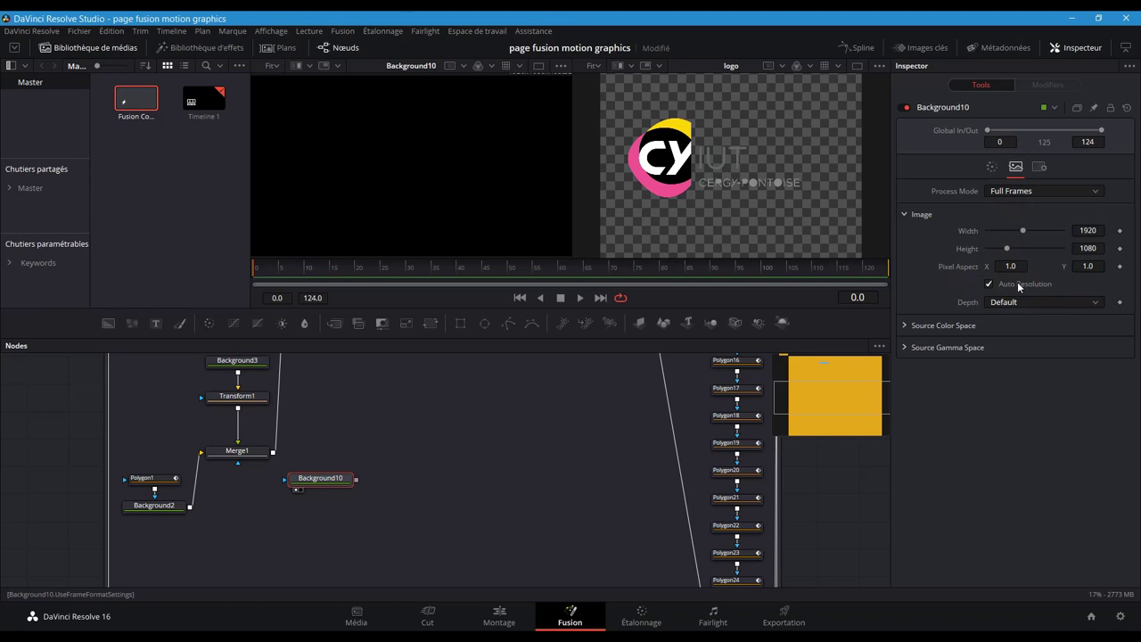
click(994, 284)
mouse_move(1022, 230)
mouse_down()
mouse_move(1036, 230)
mouse_move(1025, 249)
mouse_up()
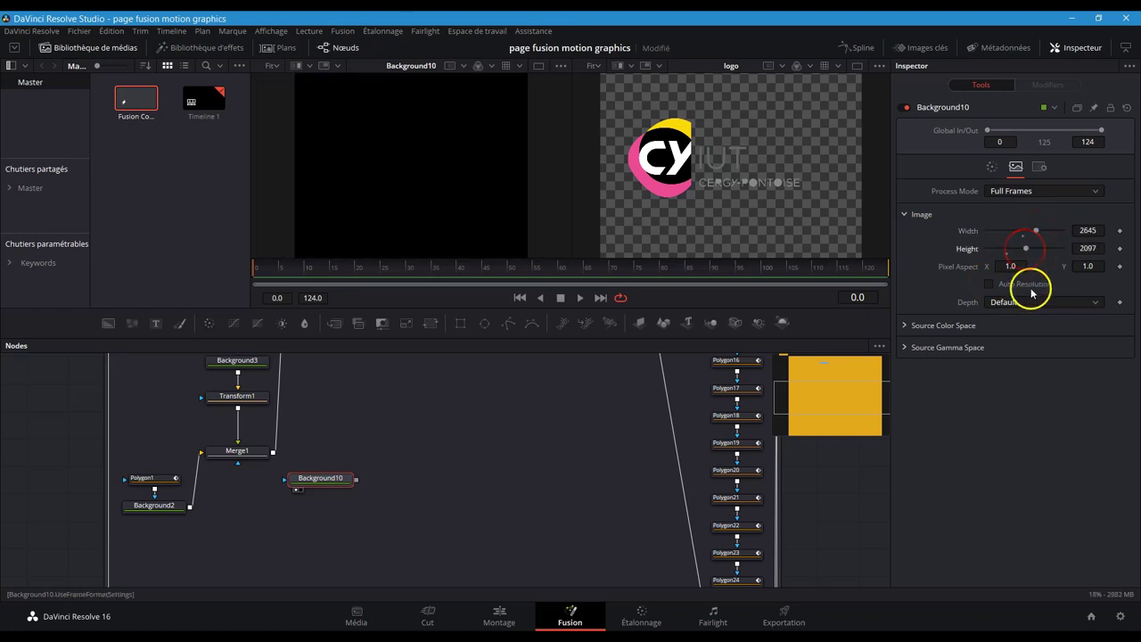
click(989, 286)
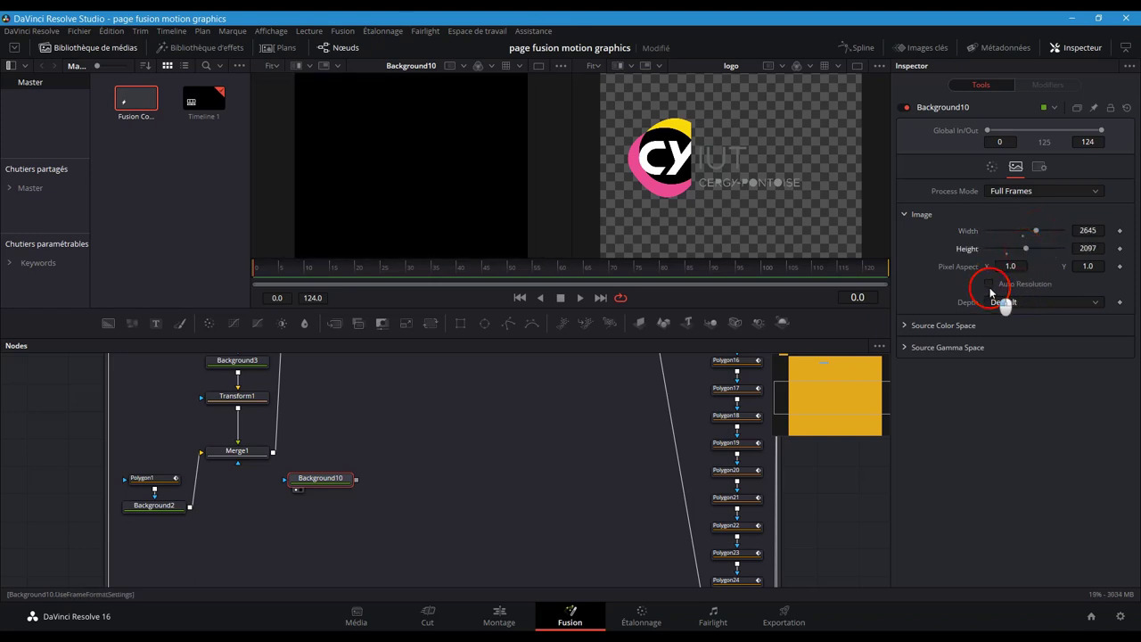
Give the new Background node an opaque red Solid Color fill with saturation 0.928 and value 0.858.
click(990, 166)
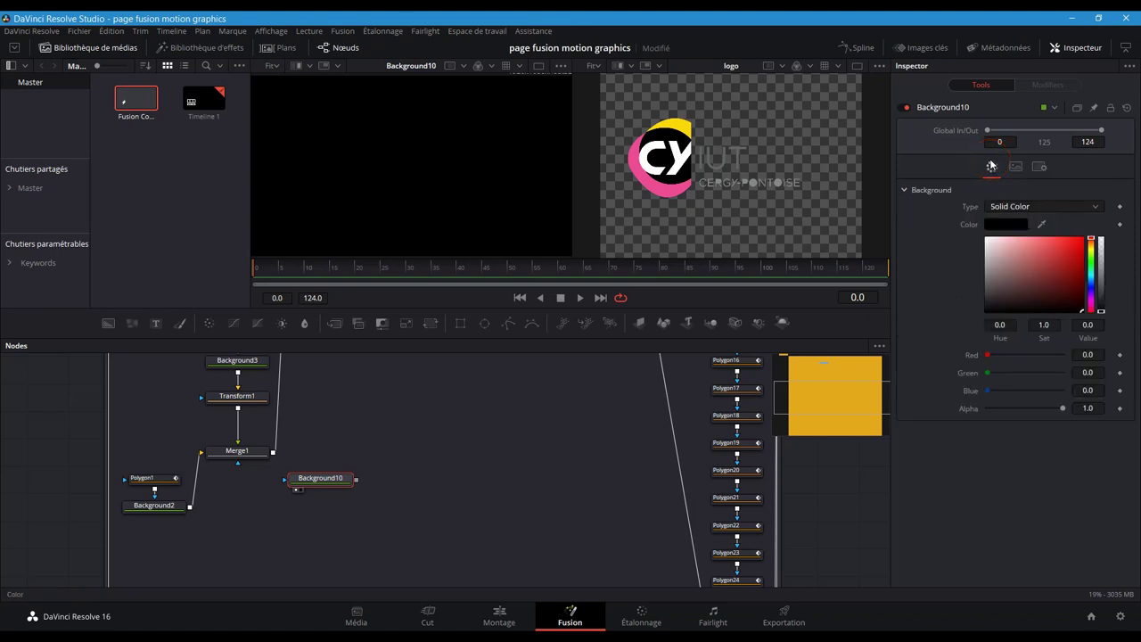
click(1025, 206)
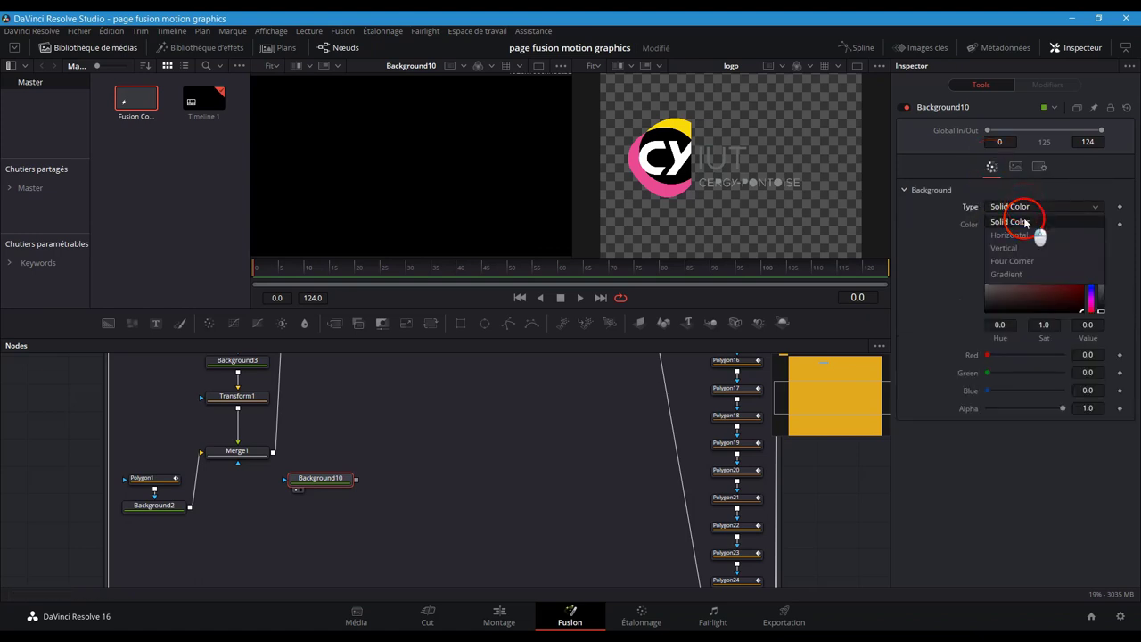
click(1025, 222)
click(1076, 250)
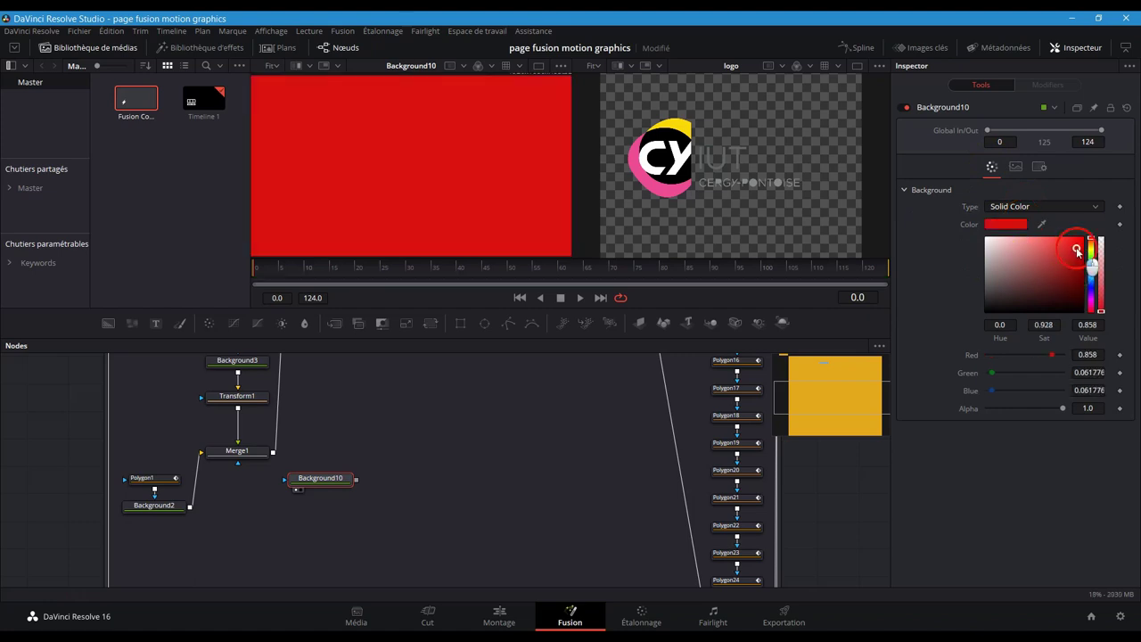
click(1101, 308)
mouse_move(1102, 309)
mouse_down()
mouse_move(1101, 259)
mouse_move(1102, 319)
mouse_up()
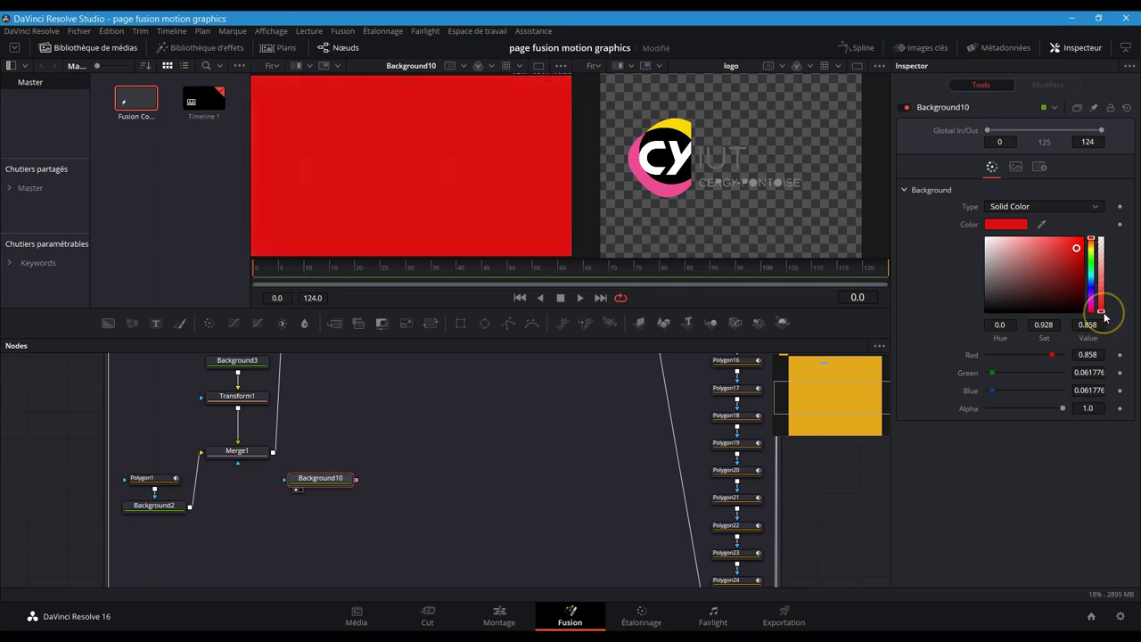
Try the Horizontal and Vertical fill types on the new Background node, returning to Horizontal.
click(1095, 206)
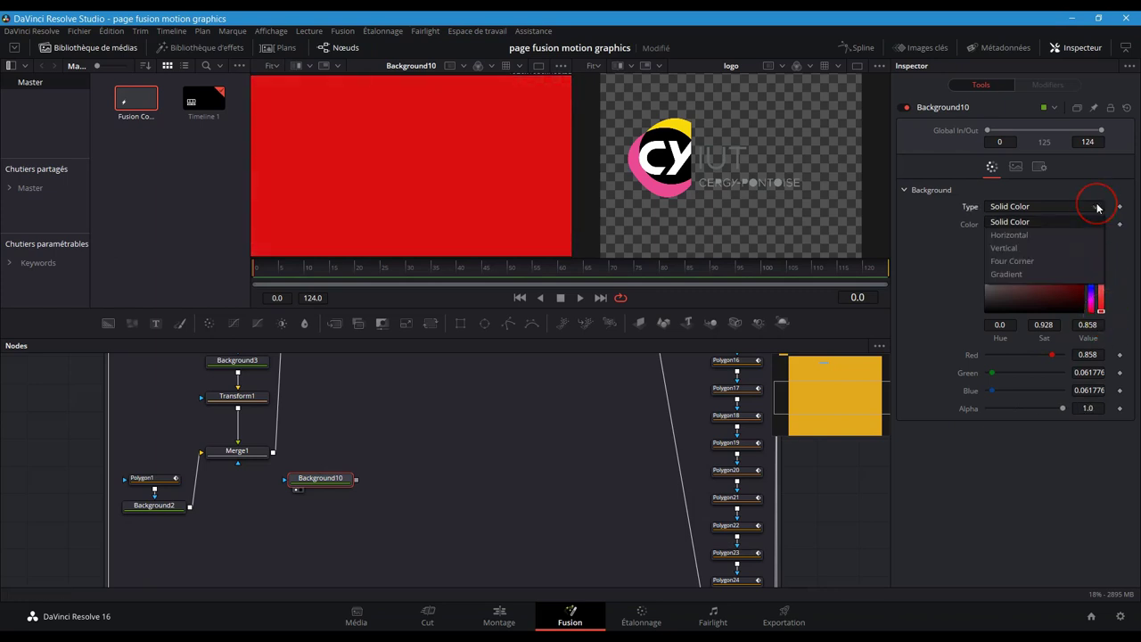
click(1033, 235)
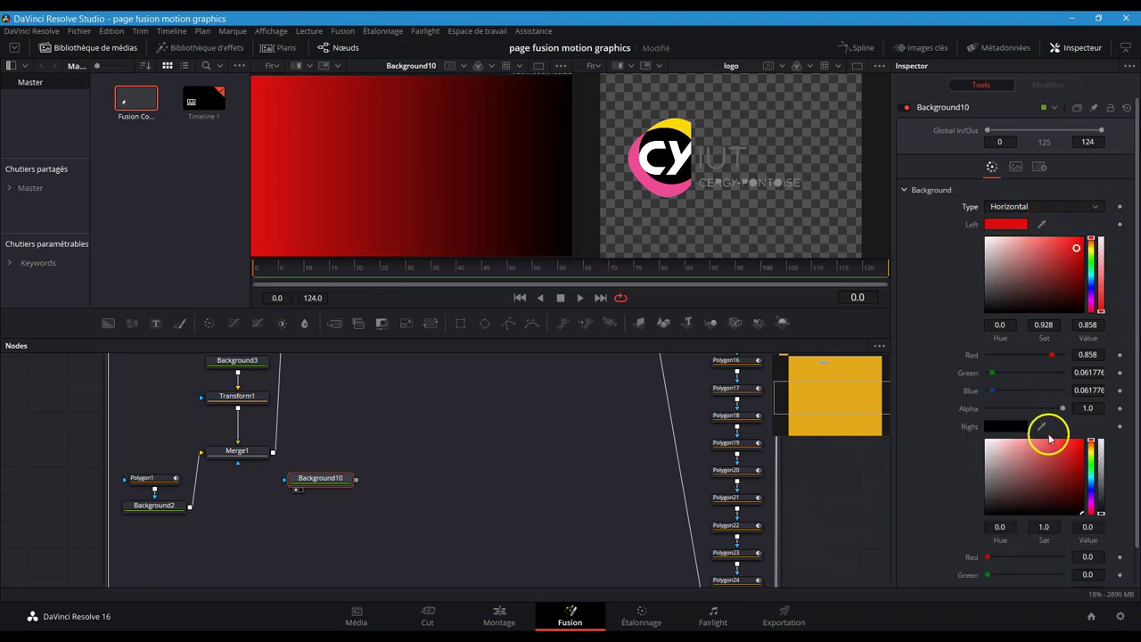
click(1099, 206)
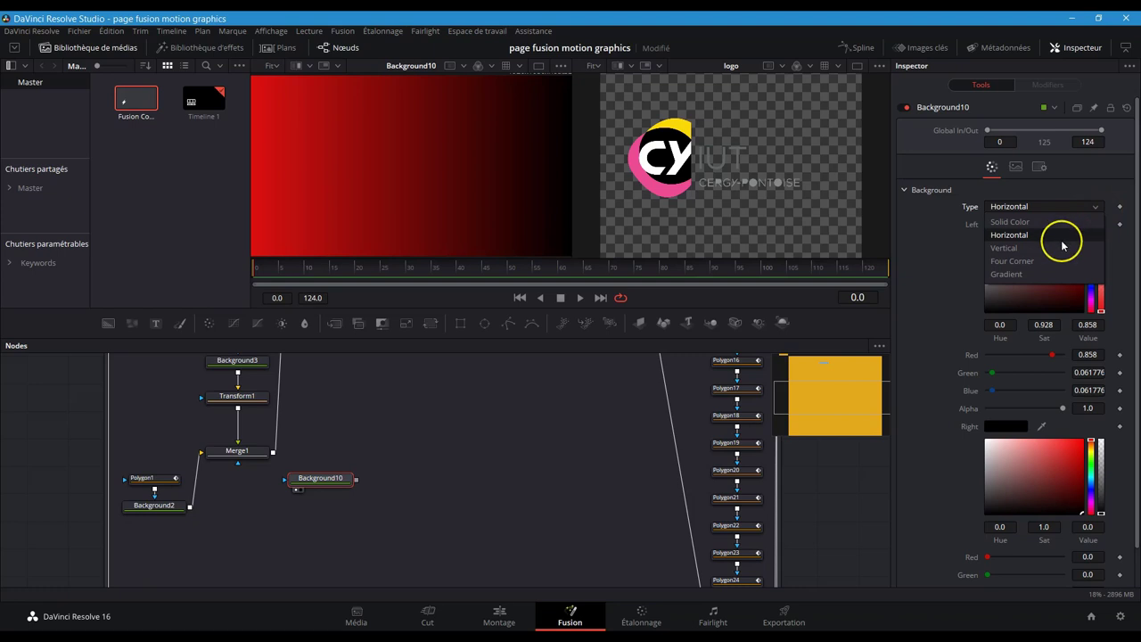
click(1063, 248)
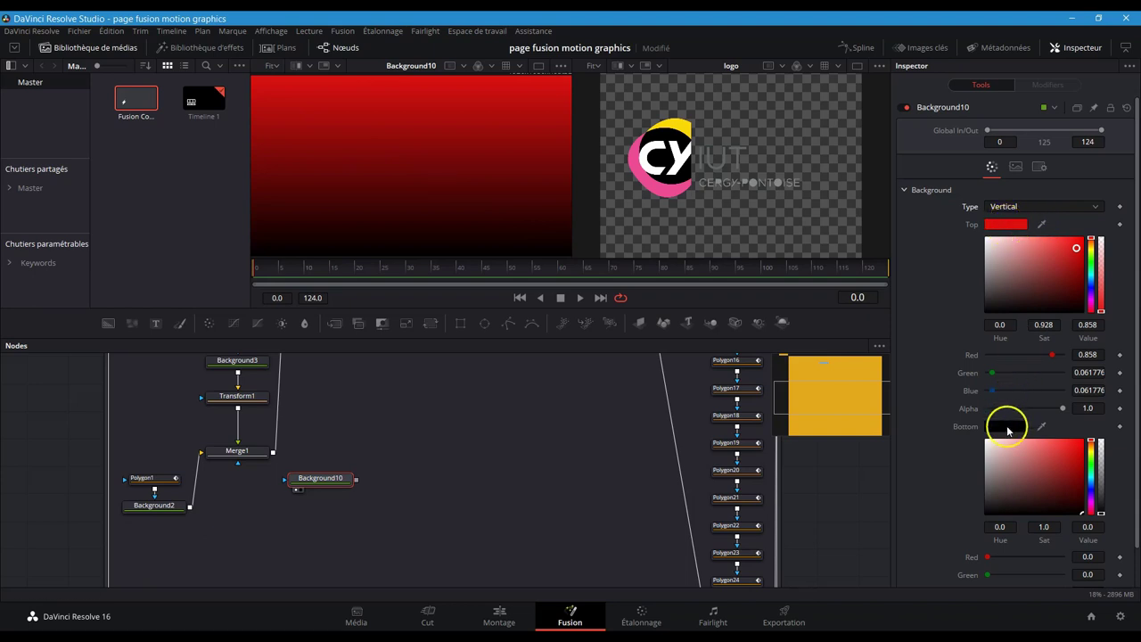
click(1059, 210)
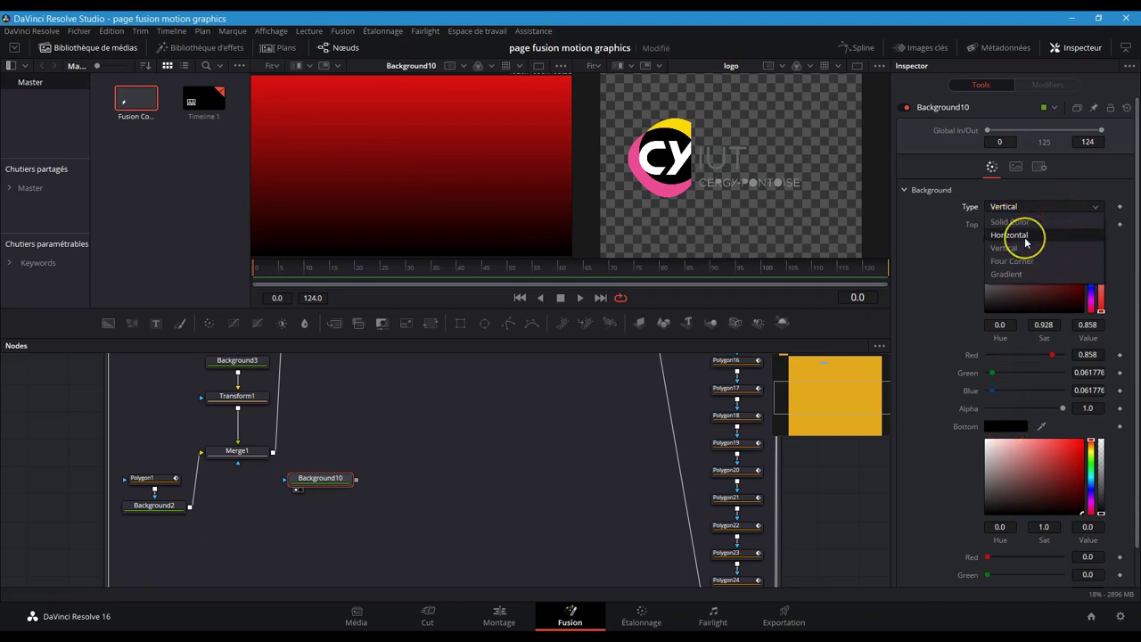
click(1023, 238)
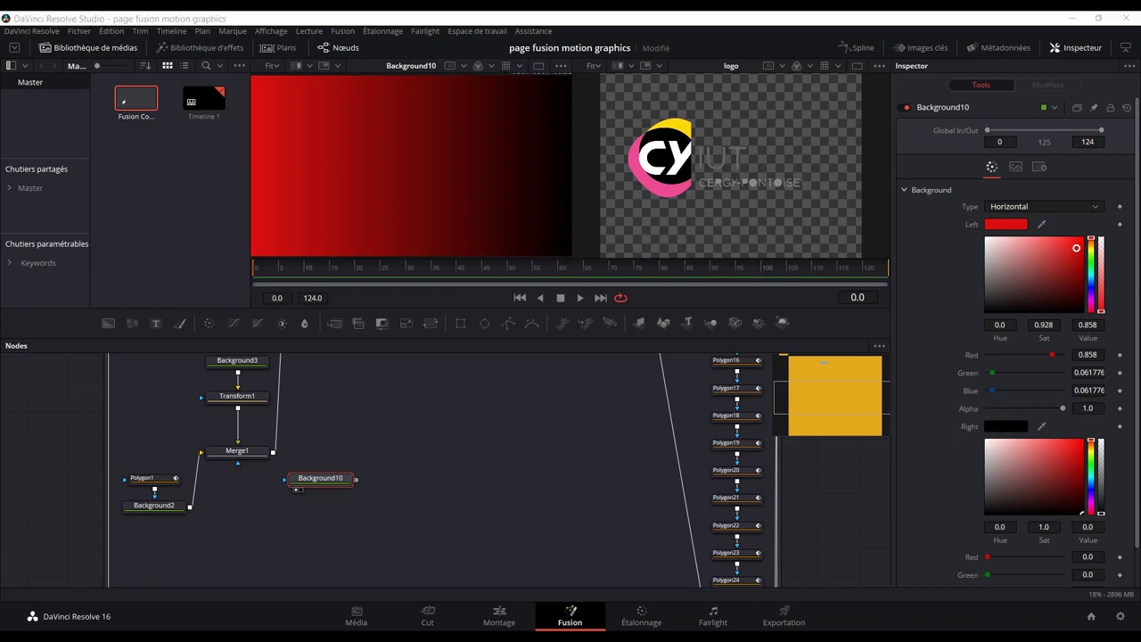
Set the new Background node's type to Gradient and make its starting color stop a saturated bright red.
click(1095, 206)
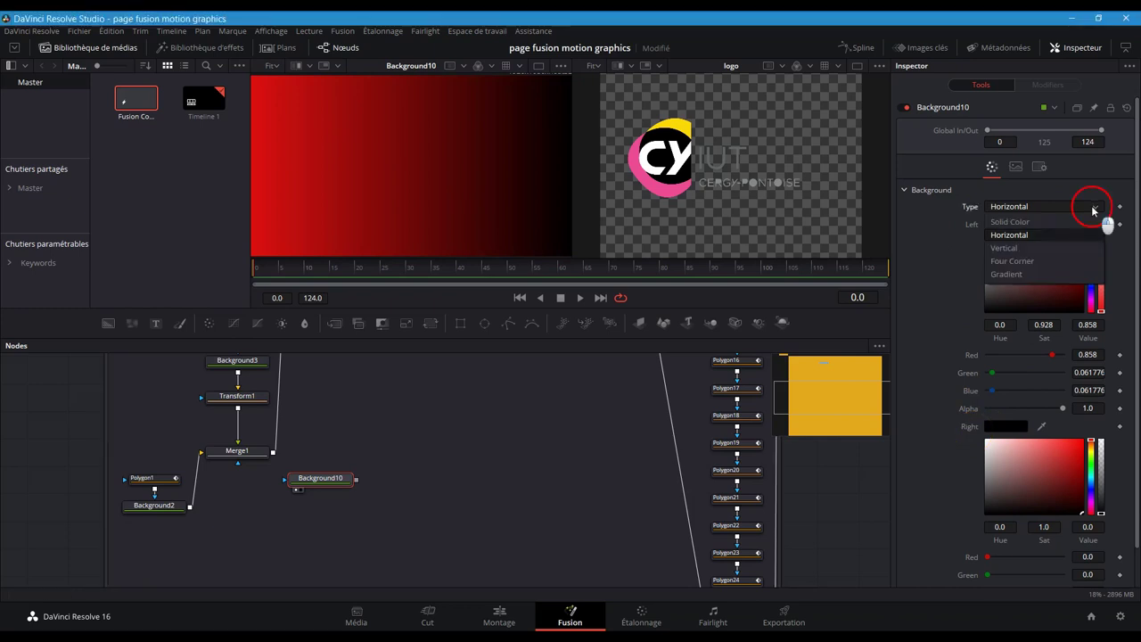
click(1040, 276)
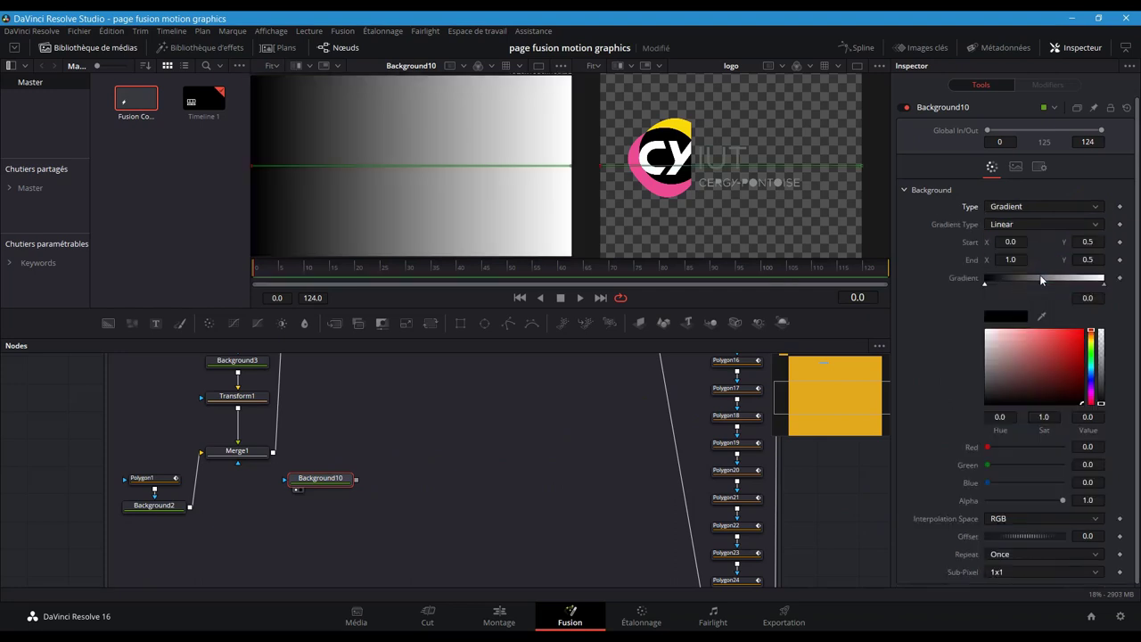
drag(1039, 277, 982, 287)
click(981, 286)
drag(1065, 332, 1081, 329)
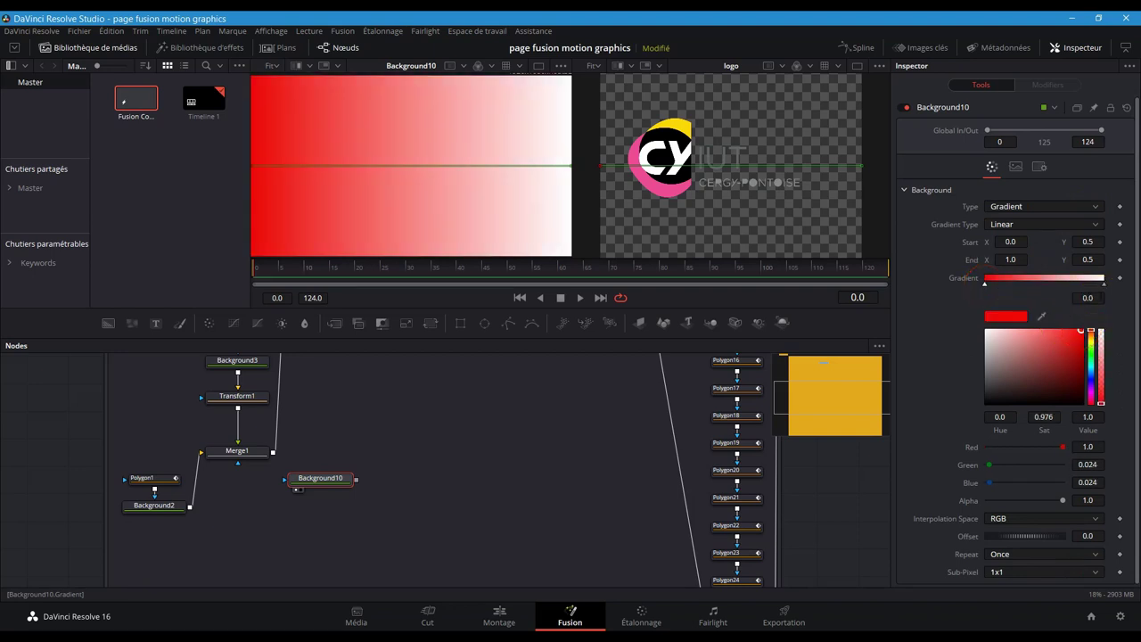
Color the gradient's end stop bright blue with hue 0.64, saturation 0.976 and value 1.0.
click(1104, 285)
click(1090, 375)
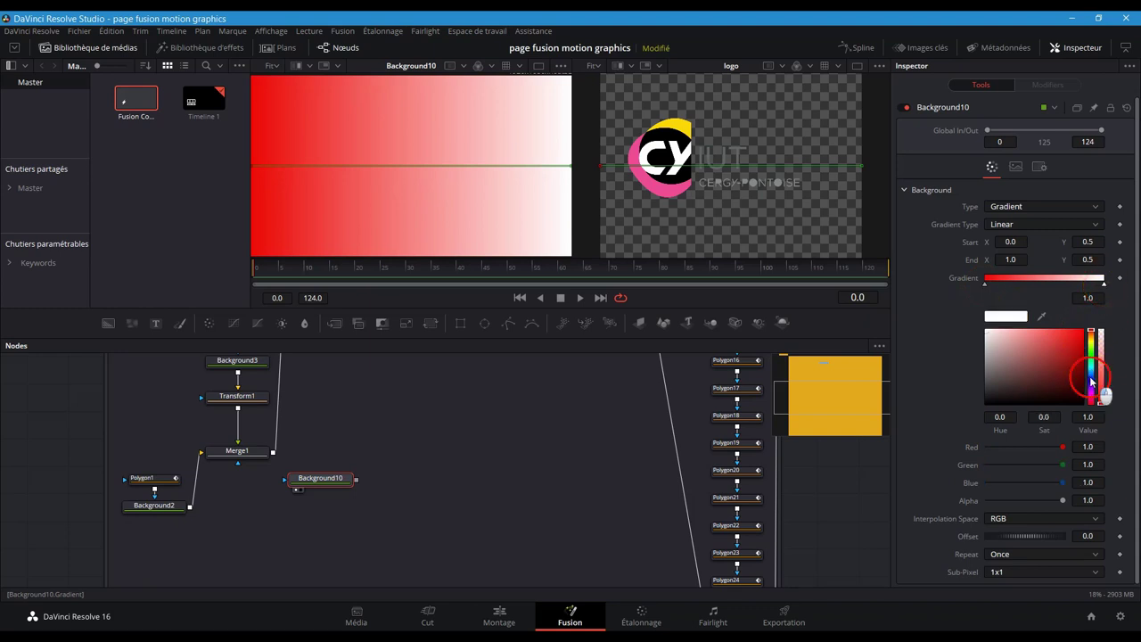
click(1081, 332)
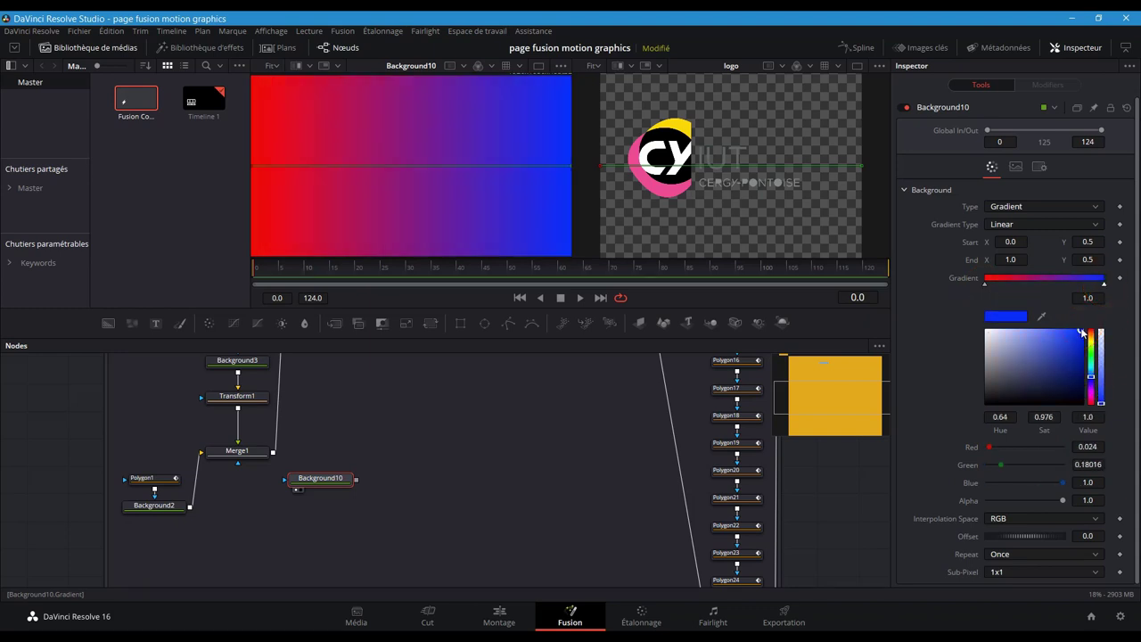
Reposition the gradient's start to about X -0.09, Y 0.45 and its end to about X 1.07, Y 0.57, beyond the image edges.
scroll(472, 171, down, 1)
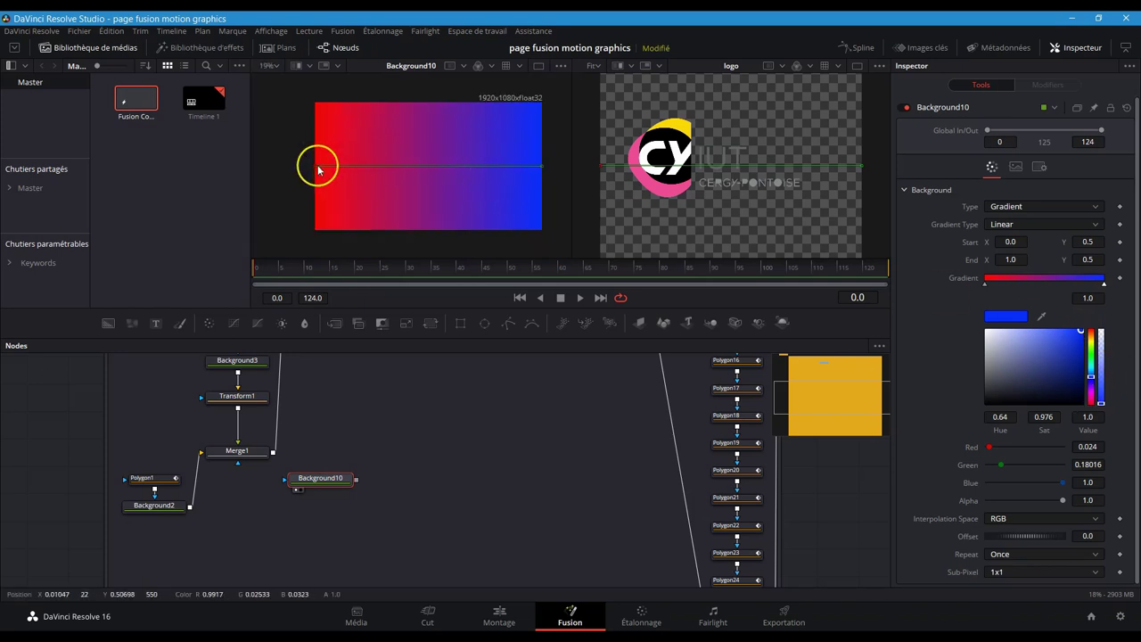
drag(311, 167, 290, 178)
mouse_move(543, 166)
mouse_down()
mouse_move(566, 150)
mouse_move(419, 164)
mouse_move(575, 164)
mouse_move(558, 162)
mouse_up()
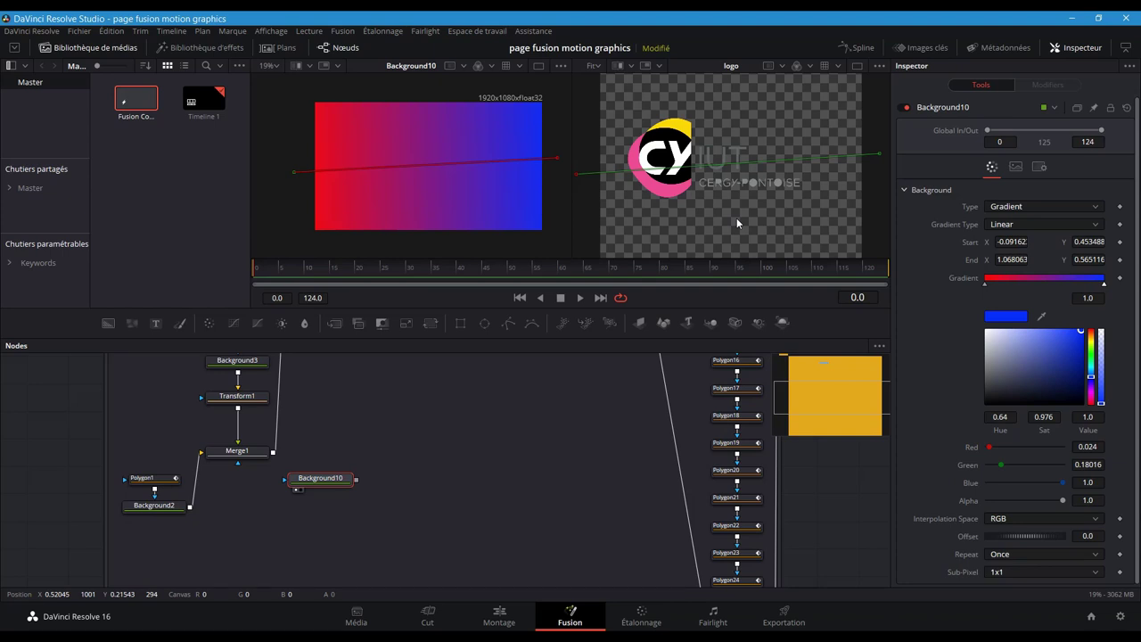
Set the gradient's start position to X 50 and Y 100.
mouse_move(313, 190)
mouse_down()
mouse_move(339, 193)
mouse_move(340, 210)
mouse_up()
click(998, 256)
click(1014, 247)
click(1010, 241)
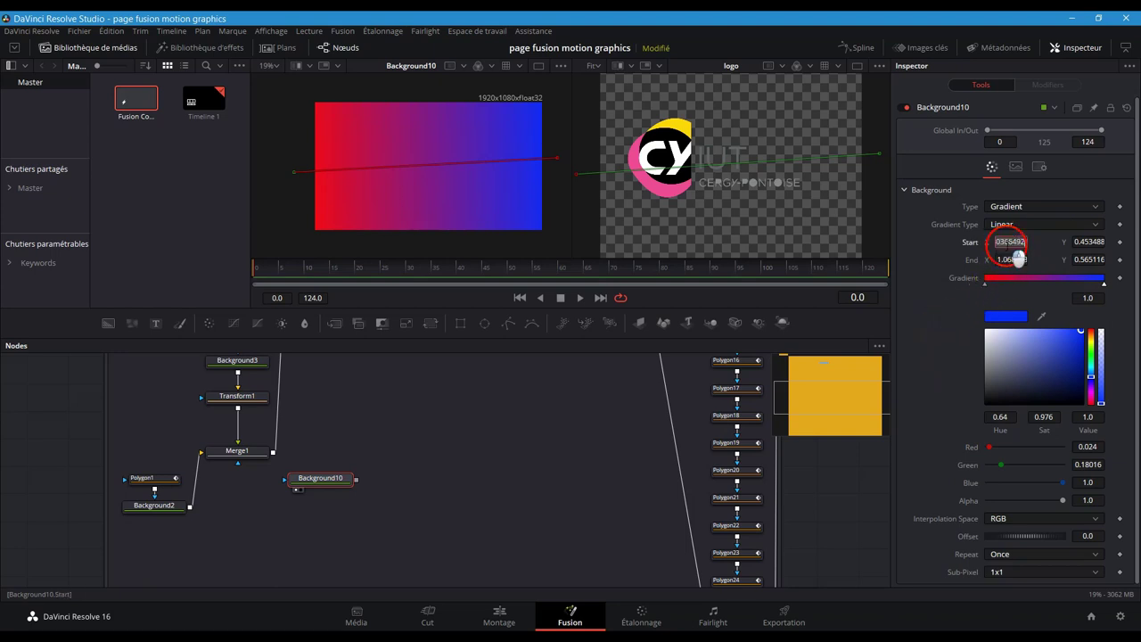
text(50)
key(Tab)
text(100)
key(Tab)
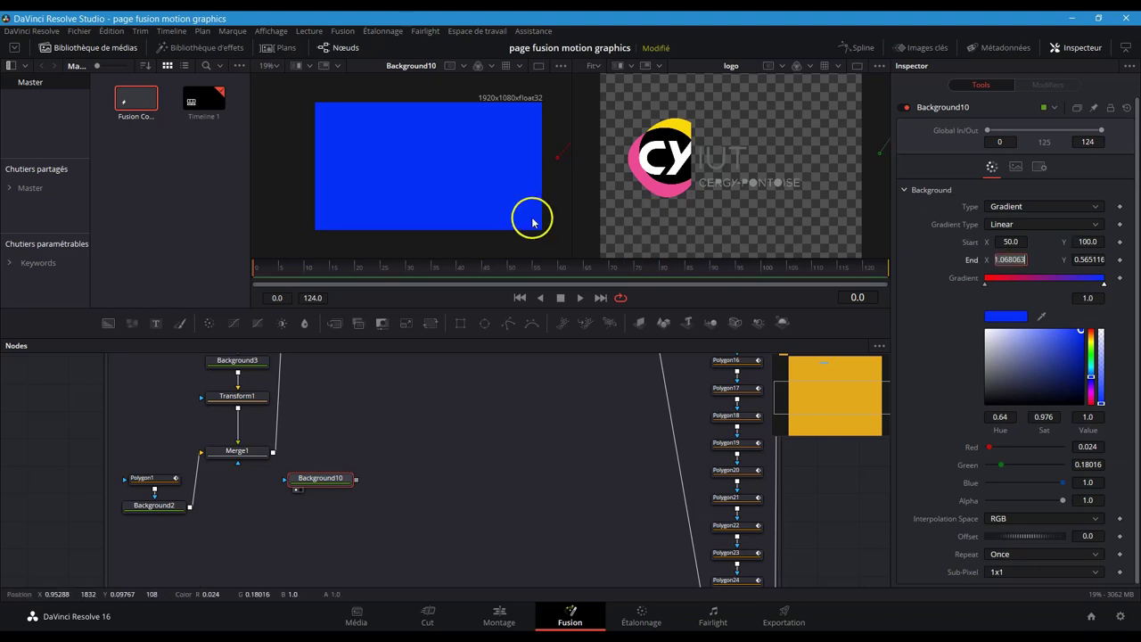
scroll(519, 209, down, 3)
scroll(519, 207, down, 4)
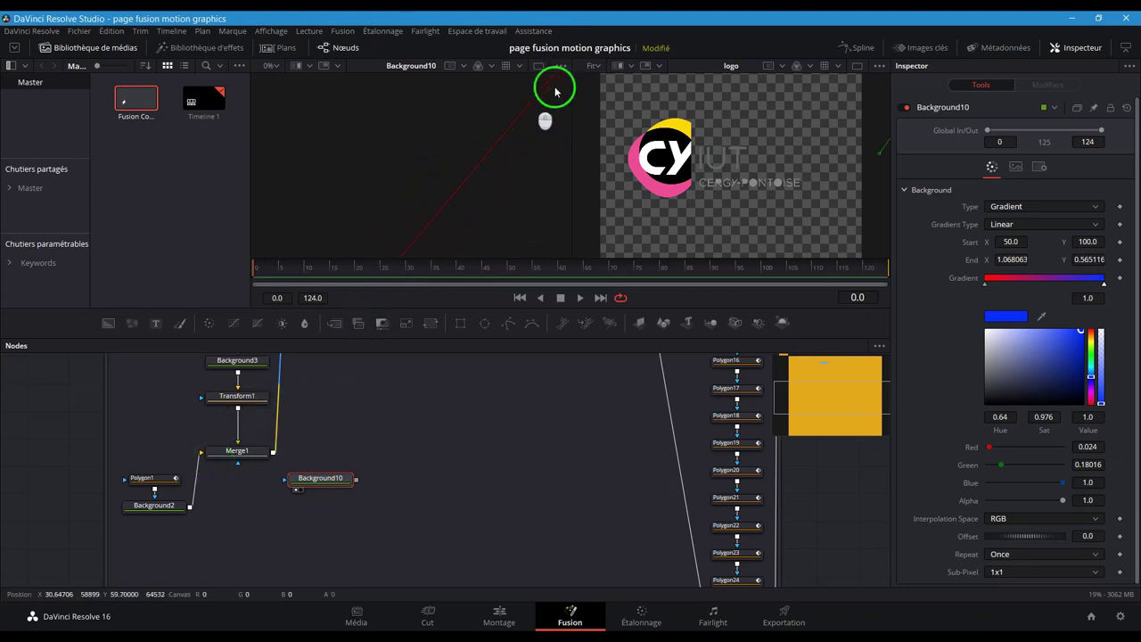
Fit the gradient image to the viewer and undo the last gradient start position change.
drag(434, 196, 477, 136)
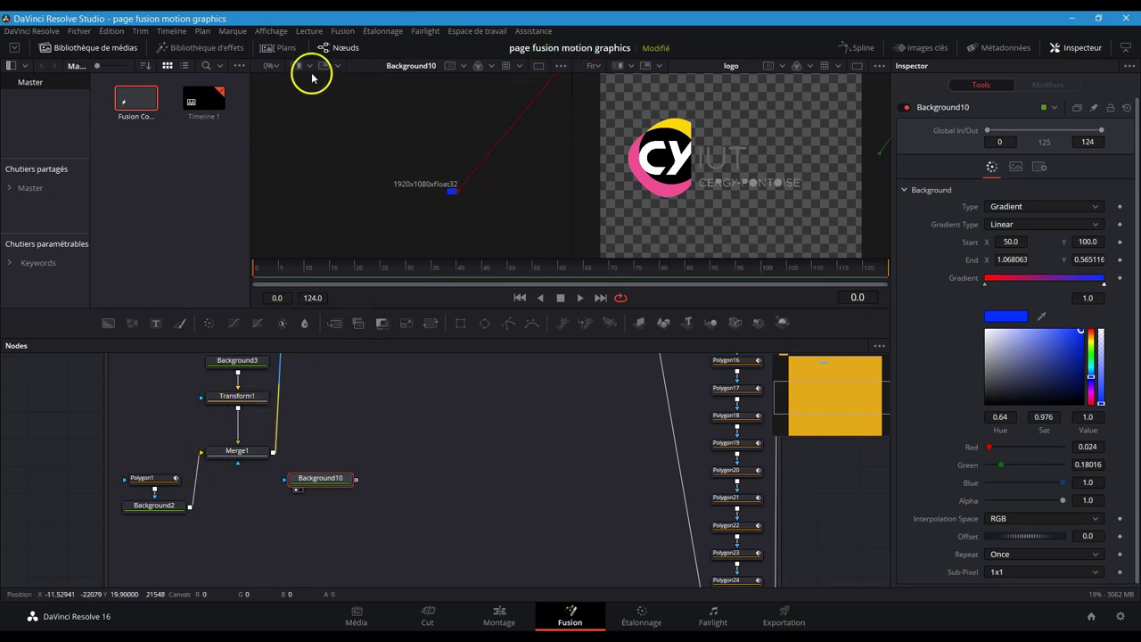
click(280, 73)
key(ctrl+f)
key(ctrl+z)
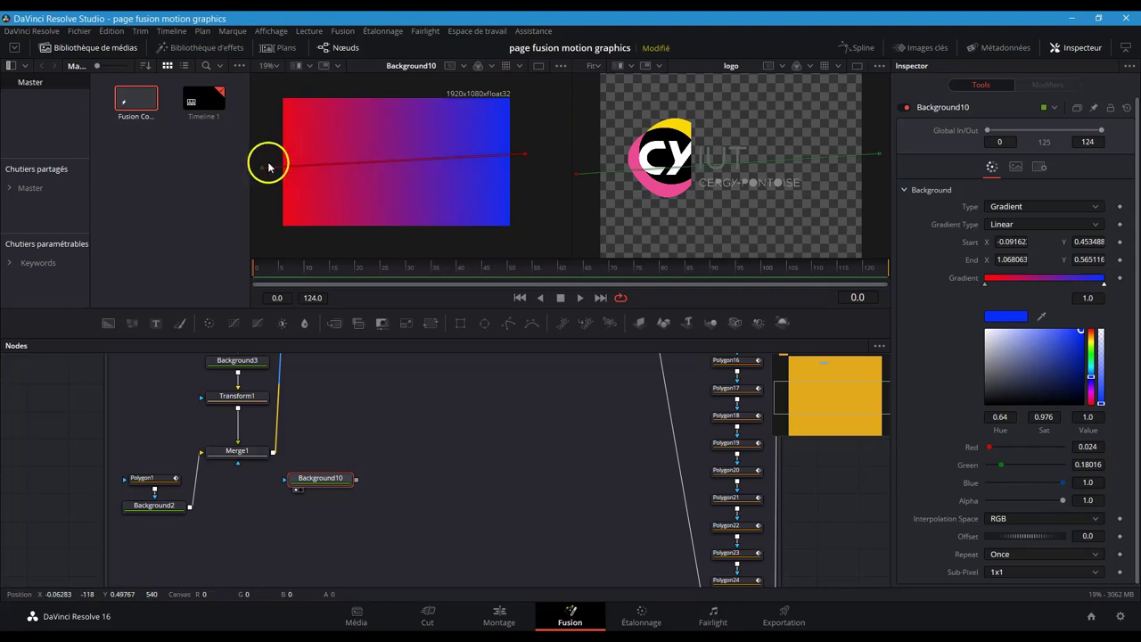
Set the gradient's start position to X 50/1920 and Y about 0.0926, near the image's lower-left corner.
drag(263, 169, 300, 204)
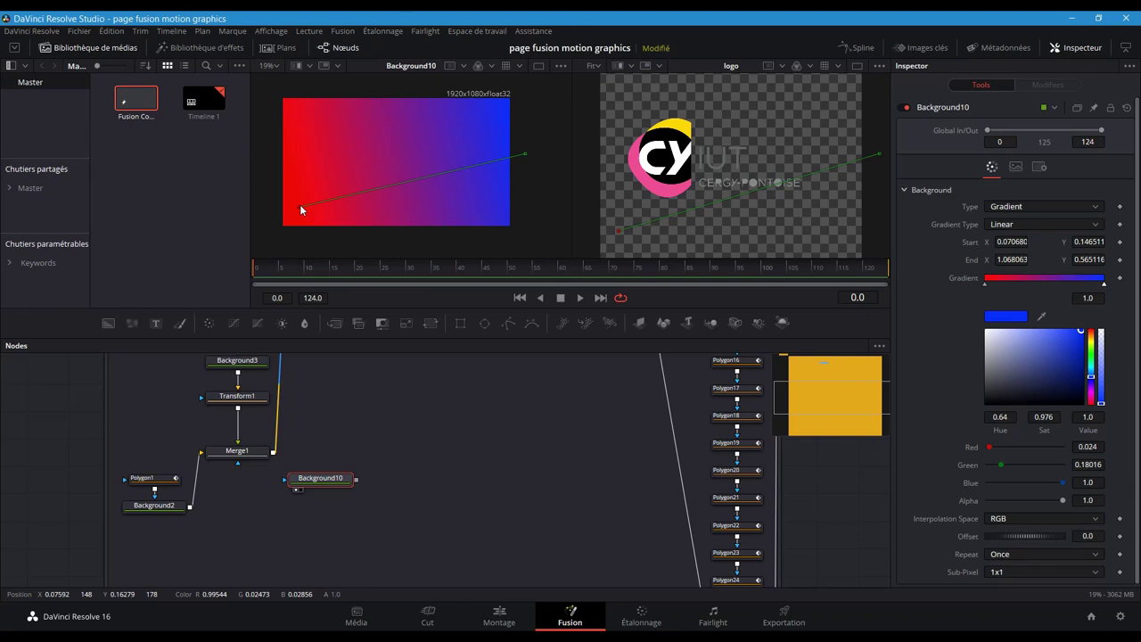
click(1006, 241)
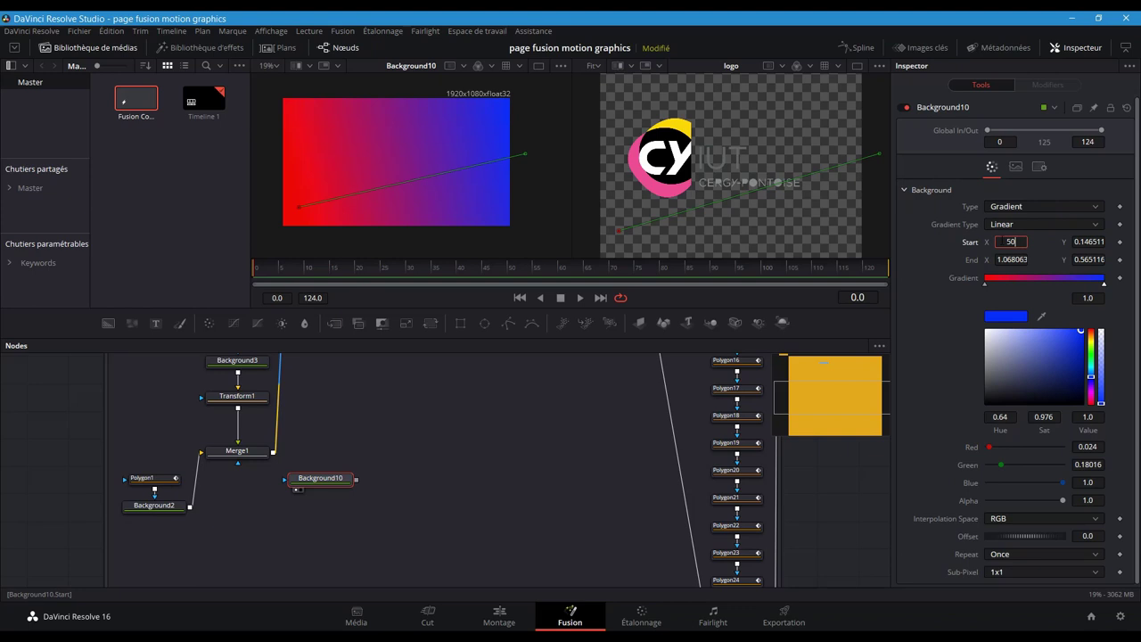
text(50/1920)
key(Tab)
key(Tab)
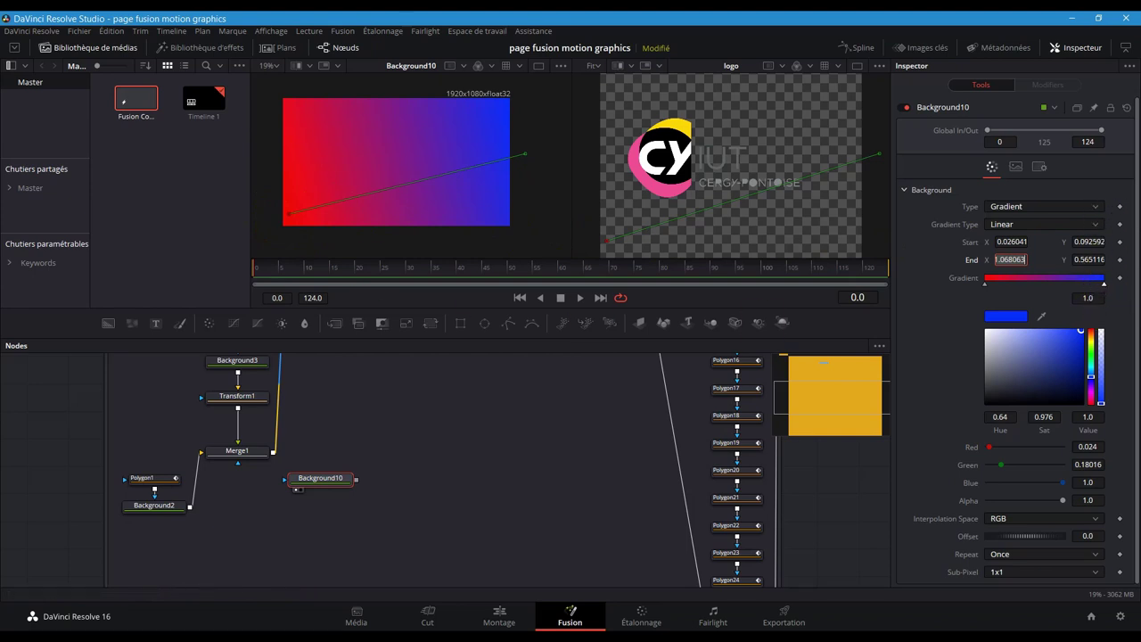
Change the Background10 node's type to Four Corner and look through its corner color settings.
click(1098, 209)
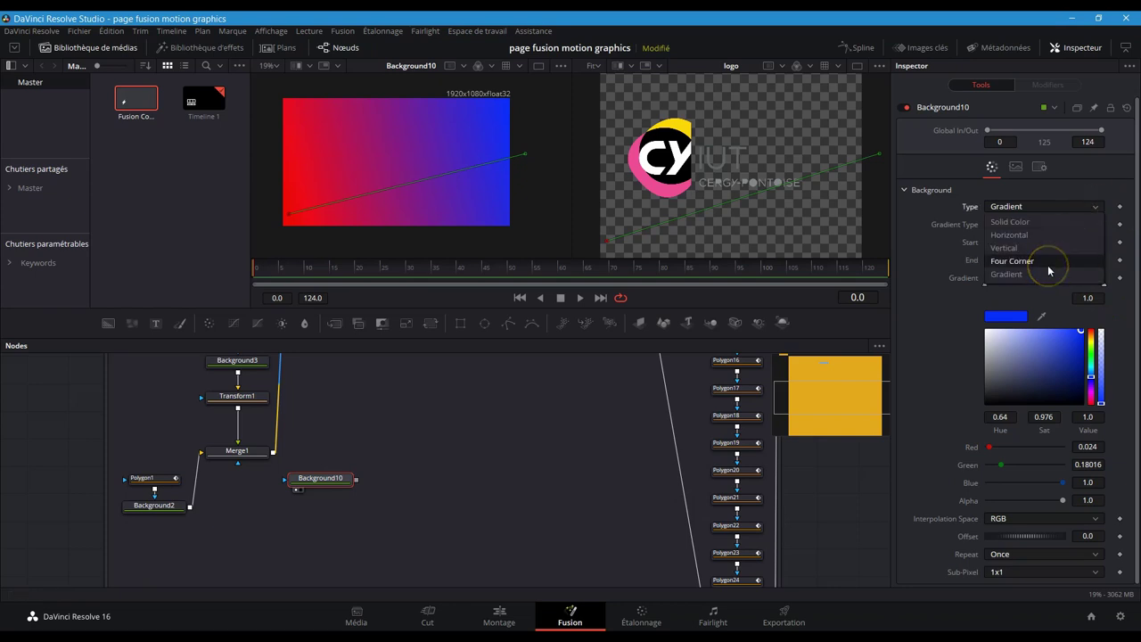
click(1047, 260)
scroll(1048, 269, down, 8)
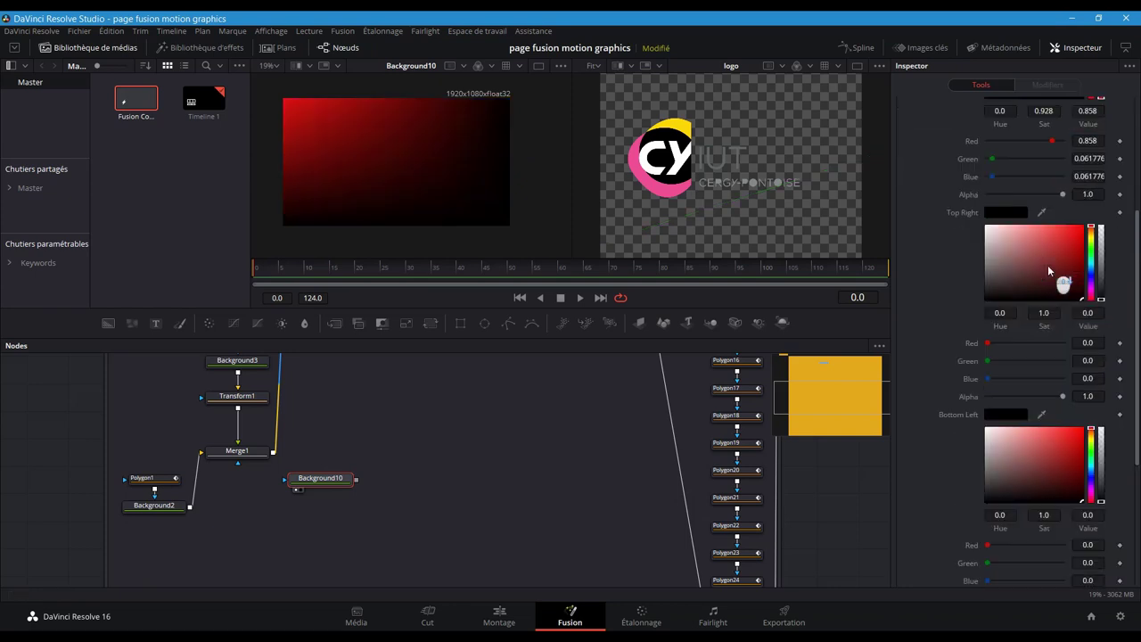
scroll(1049, 267, up, 8)
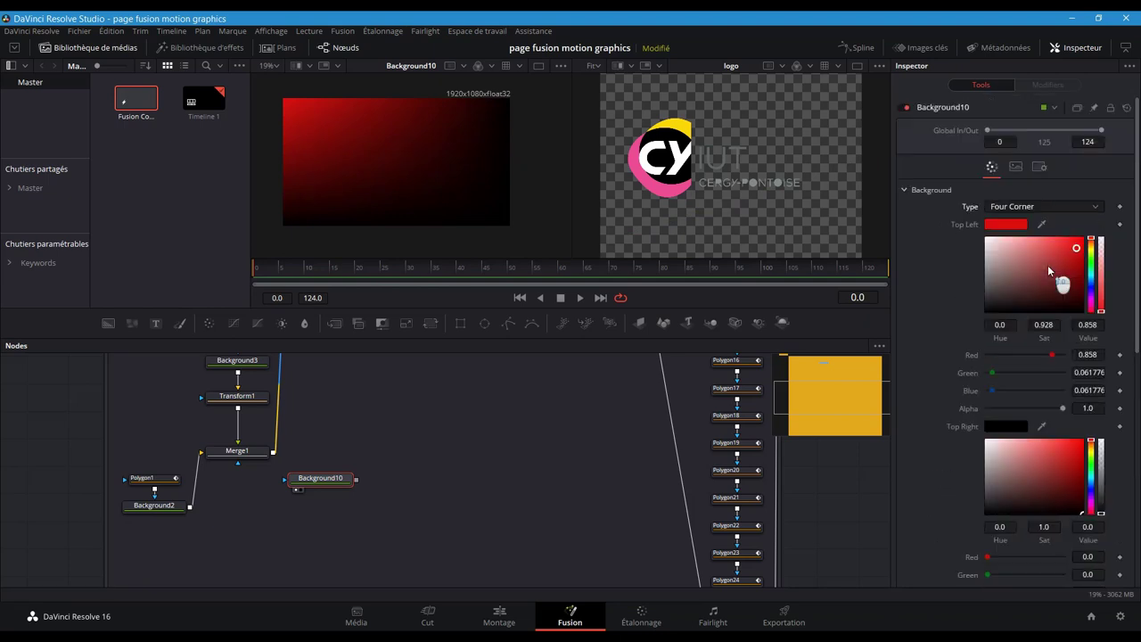
Mask Background10 with a Rectangle using soft edge 0.0787, border width 0.117 and corner radius 0.386, shifted slightly and rotated about -11.7 degrees.
scroll(538, 525, up, 5)
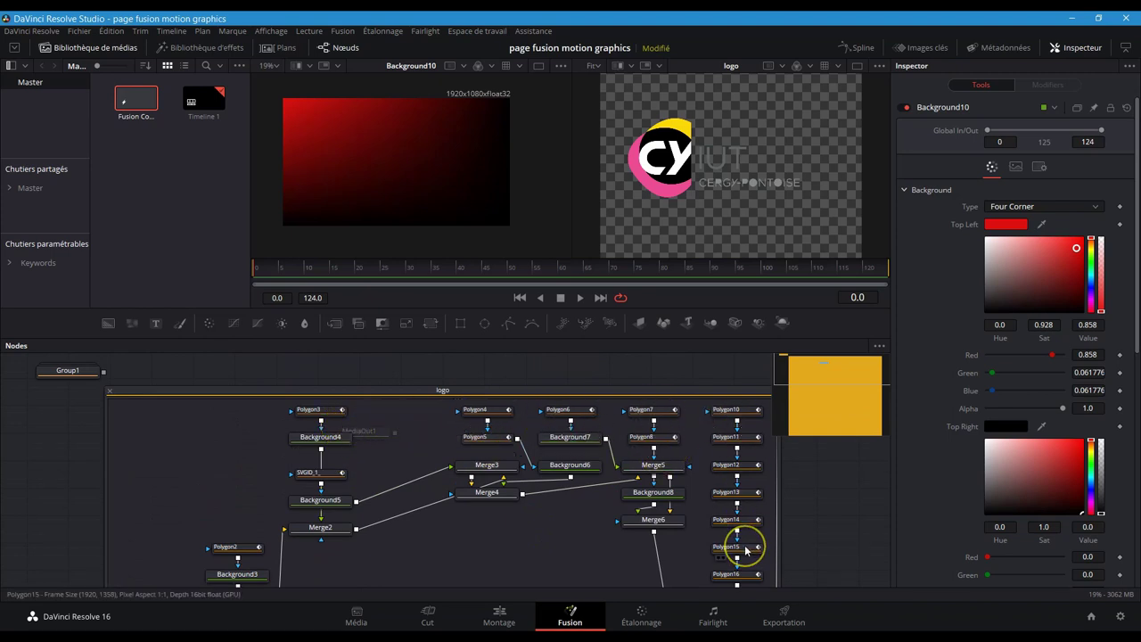
click(460, 325)
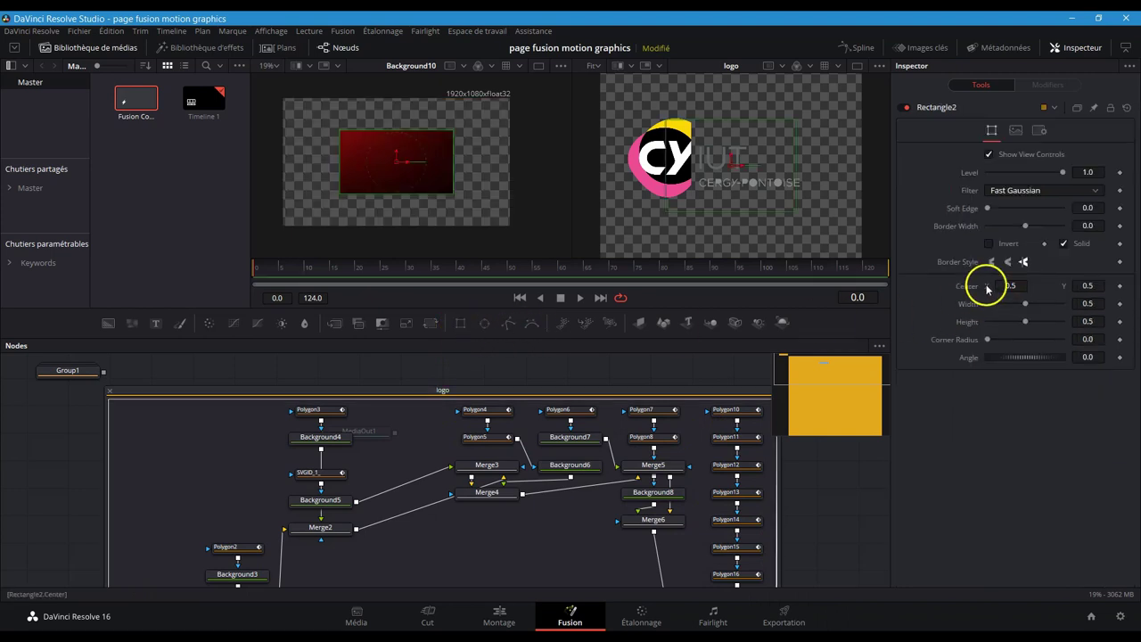
drag(987, 208, 1049, 231)
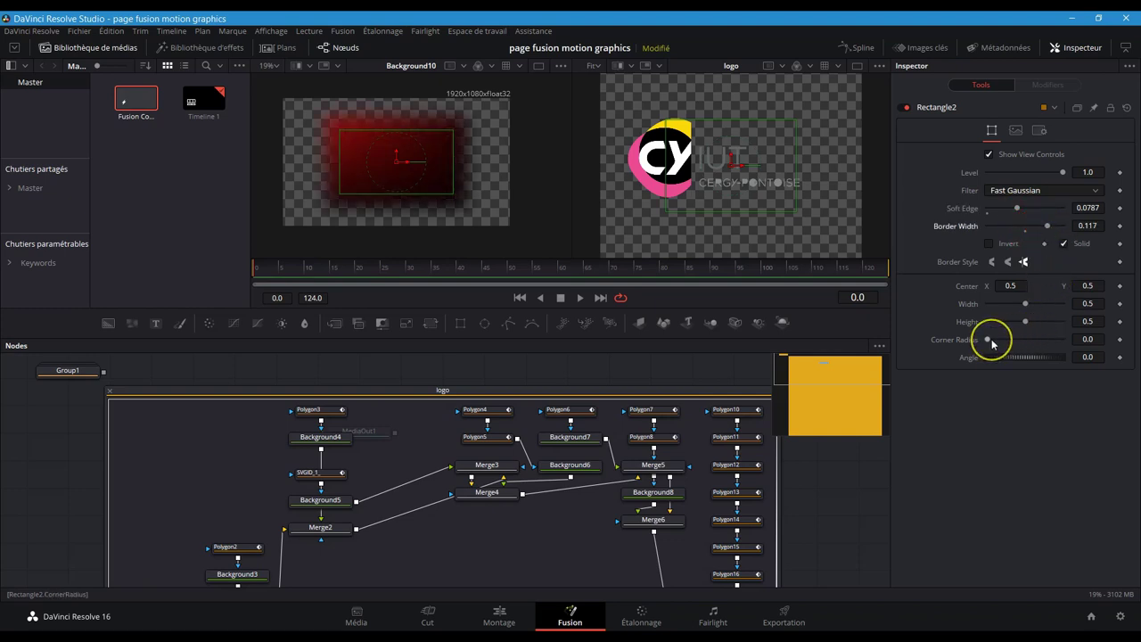
drag(991, 339, 1019, 342)
drag(398, 164, 426, 140)
Replace the rectangle mask on Background10 with an Ellipse mask widened to about 0.63.
scroll(400, 509, down, 4)
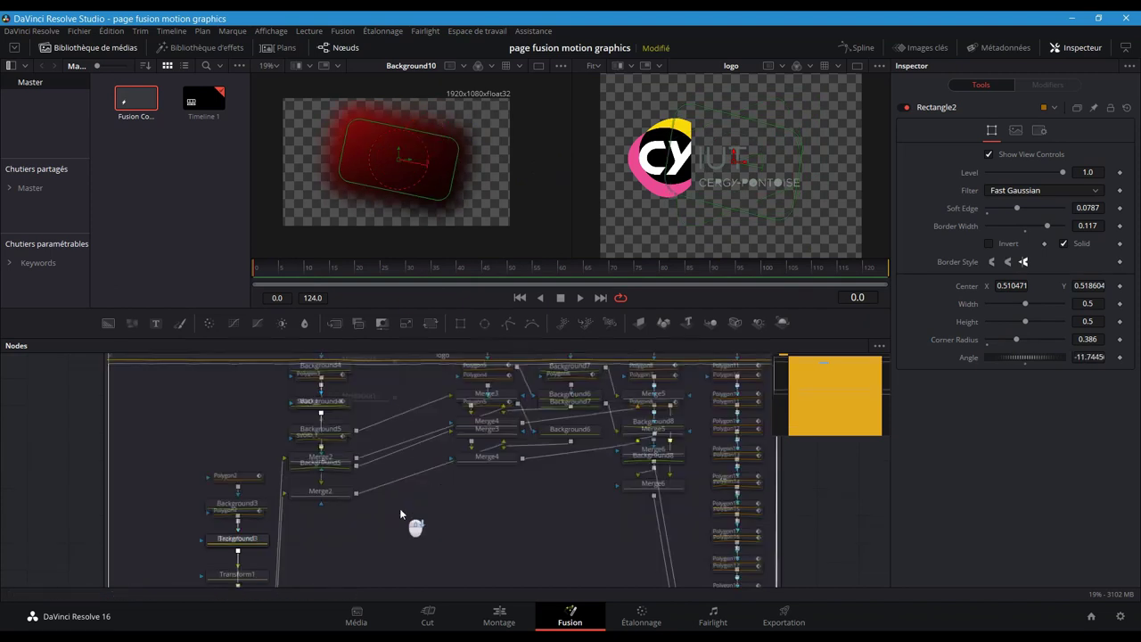
key(Delete)
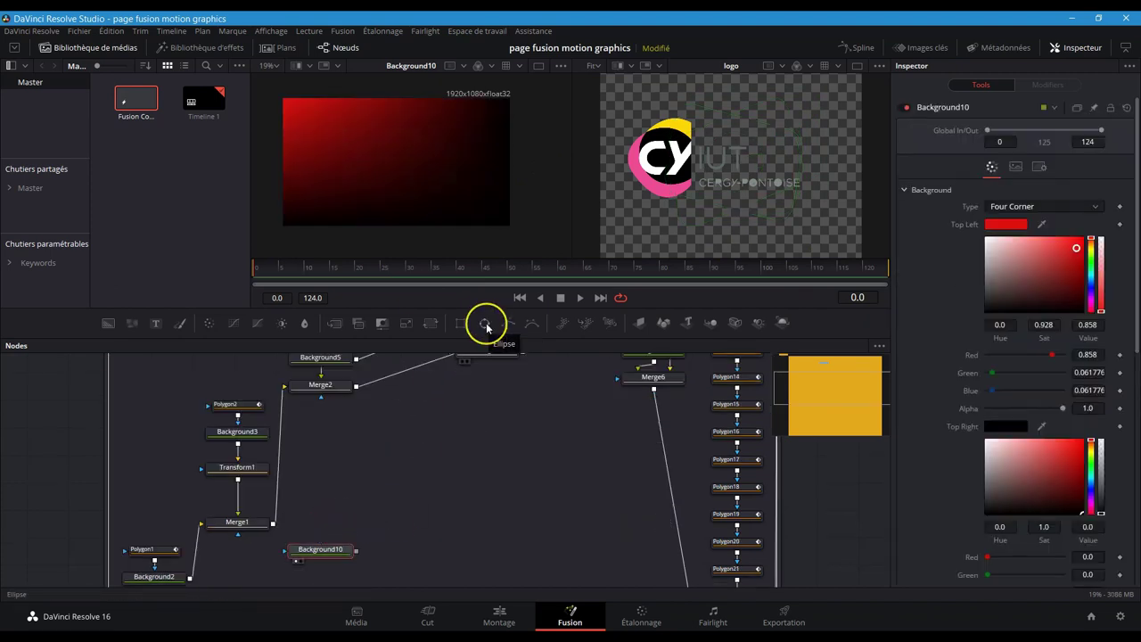
click(486, 324)
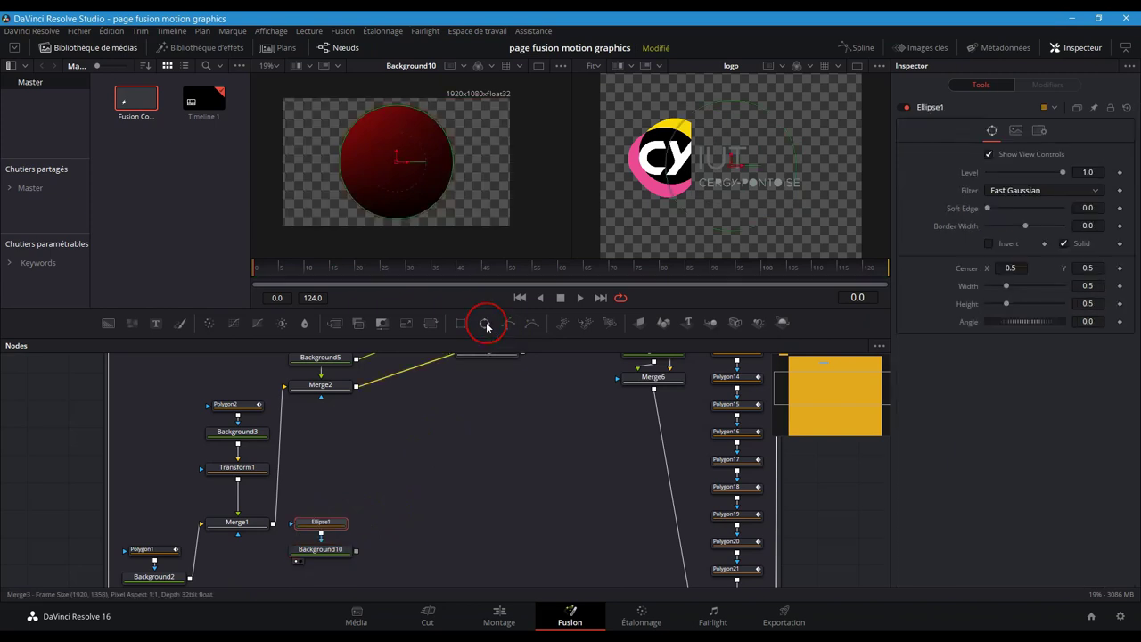
mouse_move(452, 169)
mouse_down()
mouse_move(505, 166)
mouse_move(468, 166)
mouse_up()
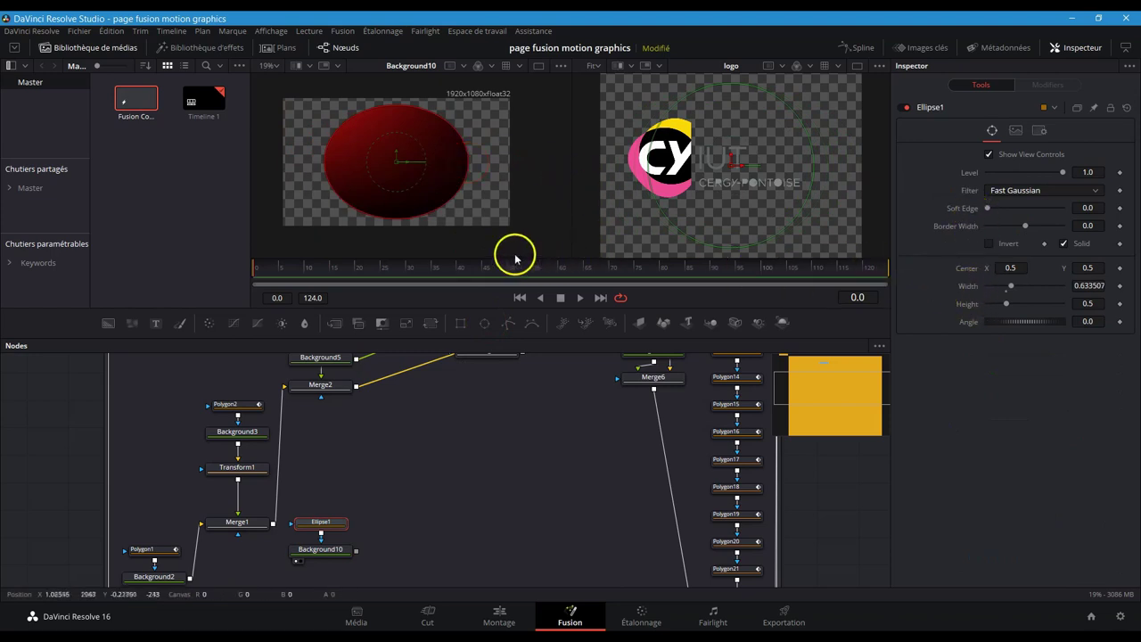
Replace the ellipse mask on Background10 with a closed, irregular six-point Polygon mask around the image center.
key(Delete)
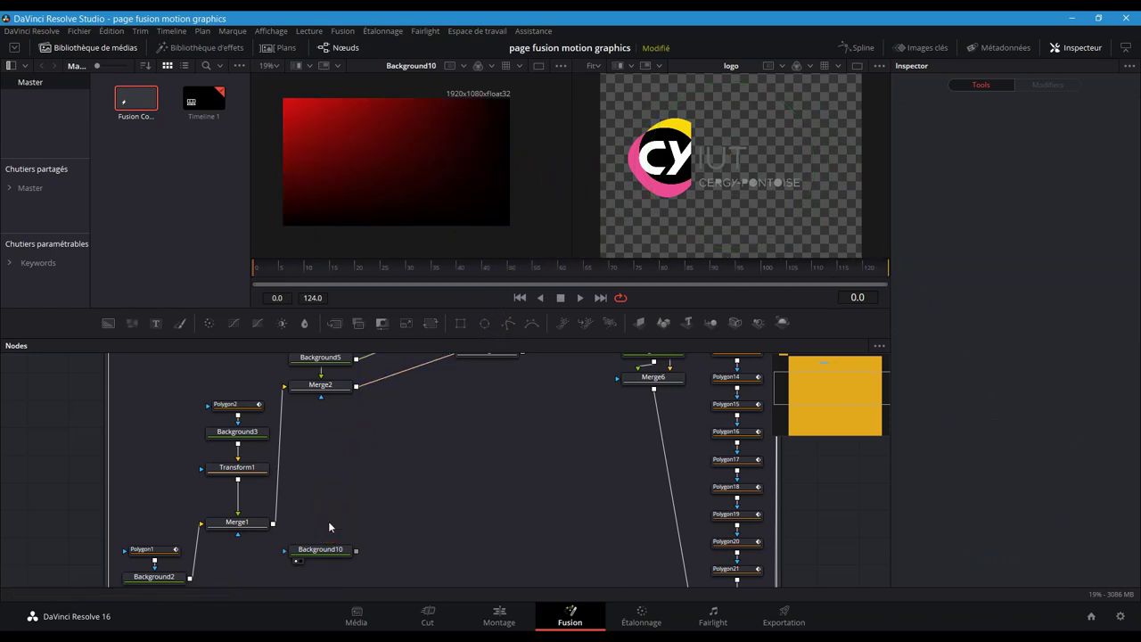
click(321, 549)
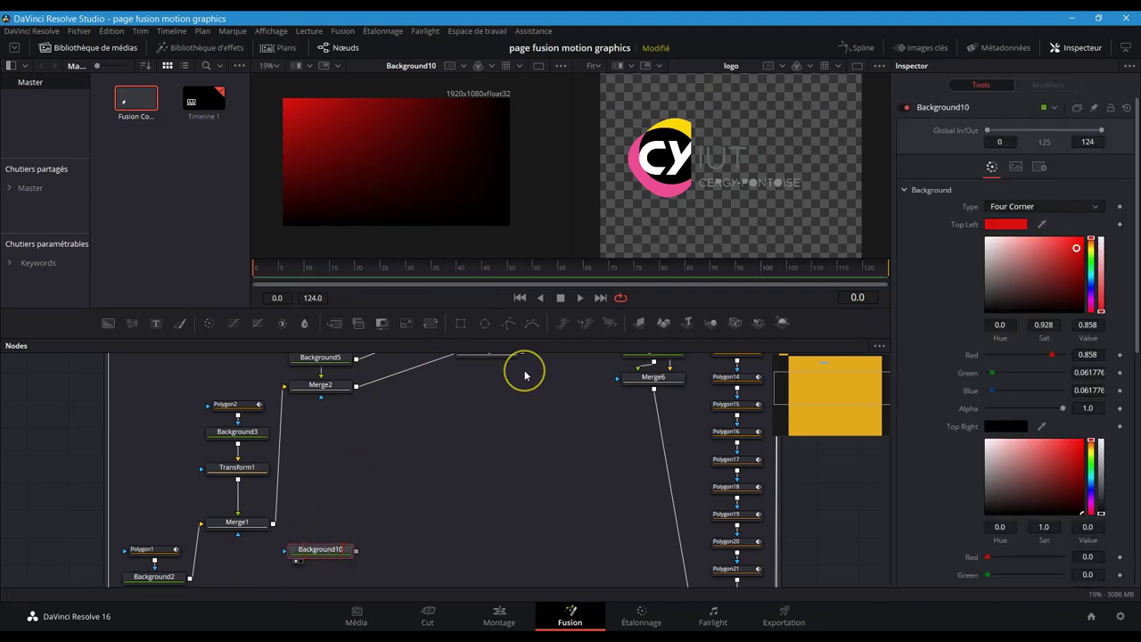
click(507, 325)
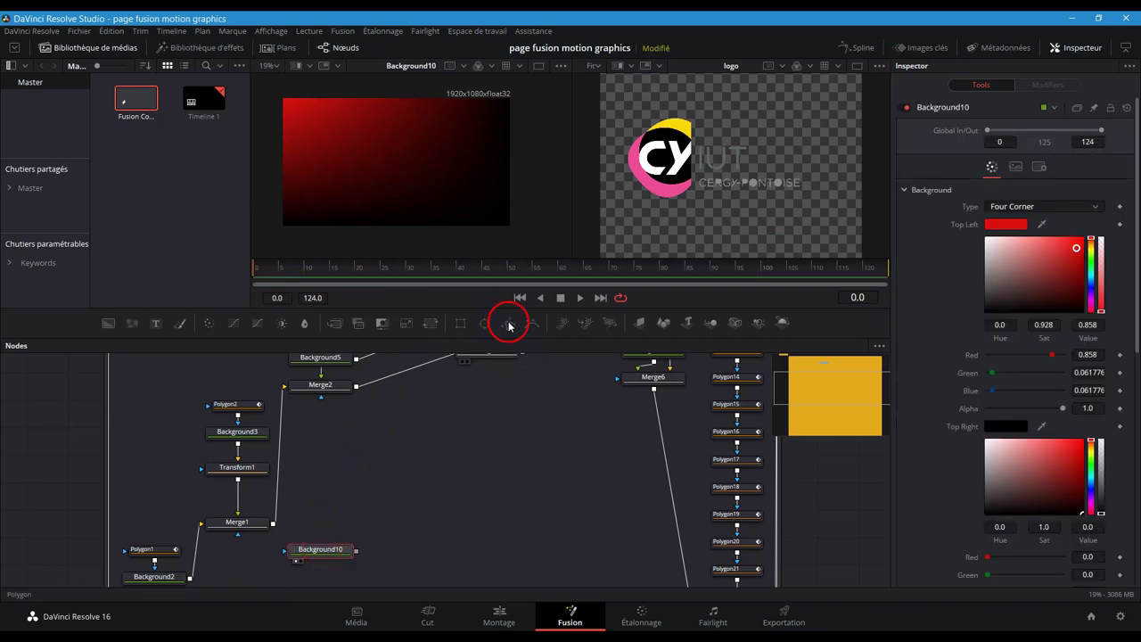
click(362, 197)
click(333, 162)
click(375, 133)
click(425, 131)
click(465, 173)
click(407, 203)
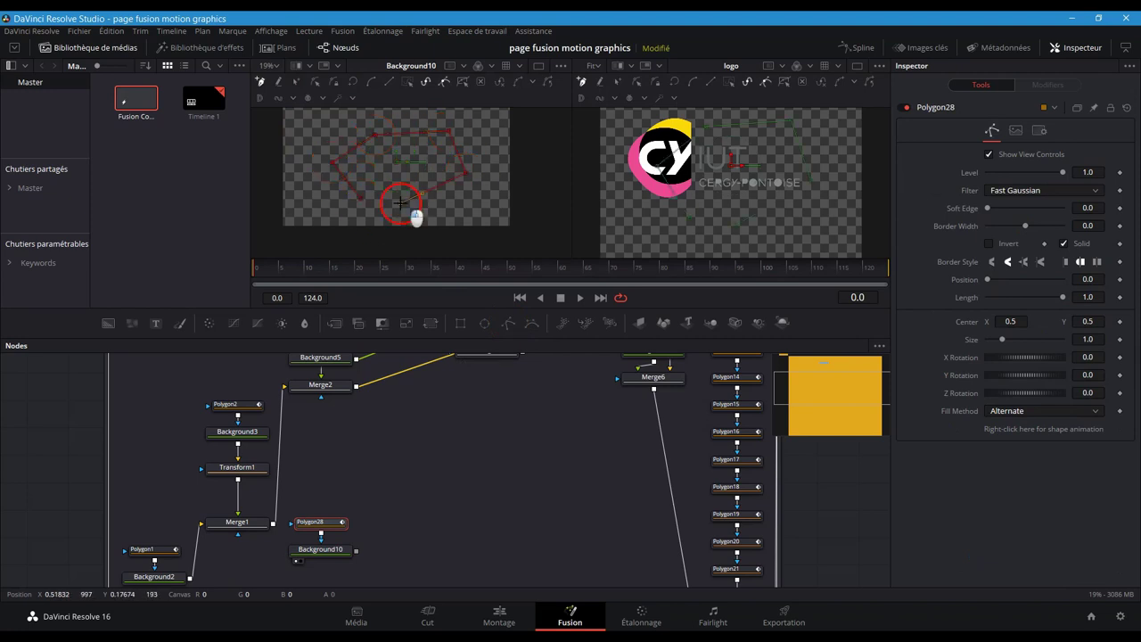
click(362, 197)
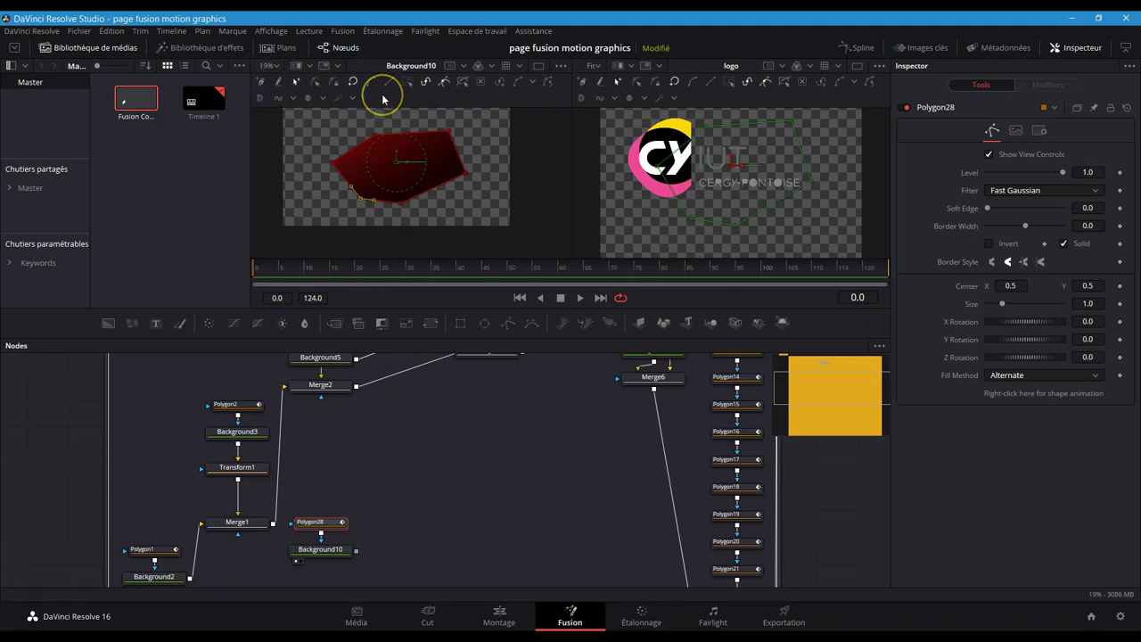
Add a point on the polygon's upper edge and pull it and the left-hand points outward to reshape the mask.
click(266, 81)
click(412, 134)
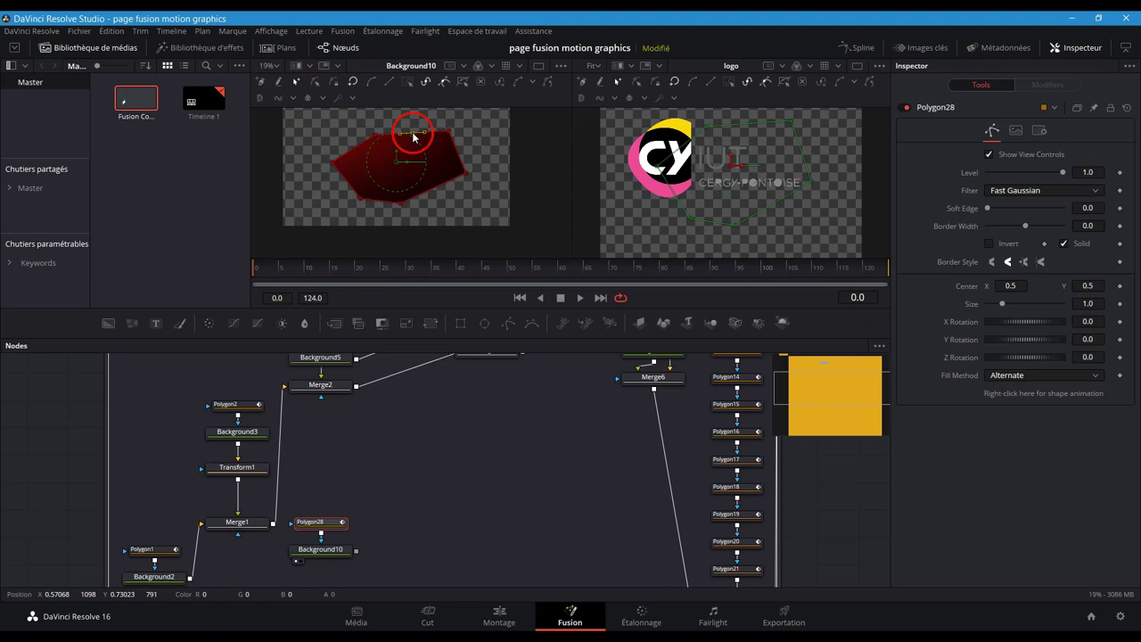
drag(361, 150, 367, 200)
click(372, 83)
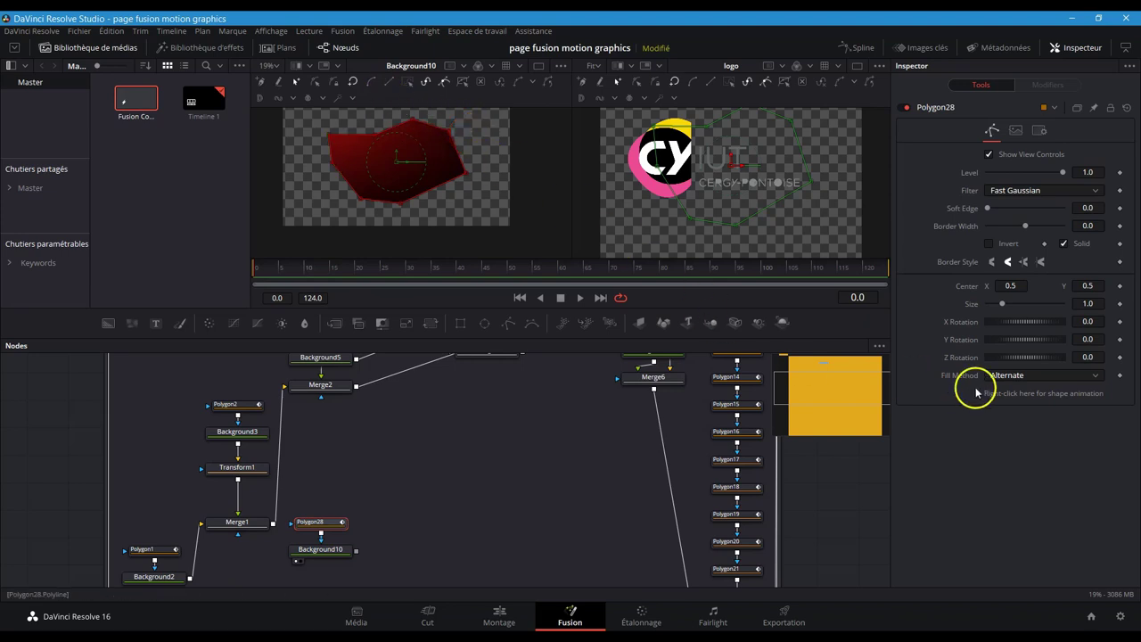
Key the polygon's shape at frame 0 and move its right-hand and bottom points outward at frame 50.
right_click(1004, 393)
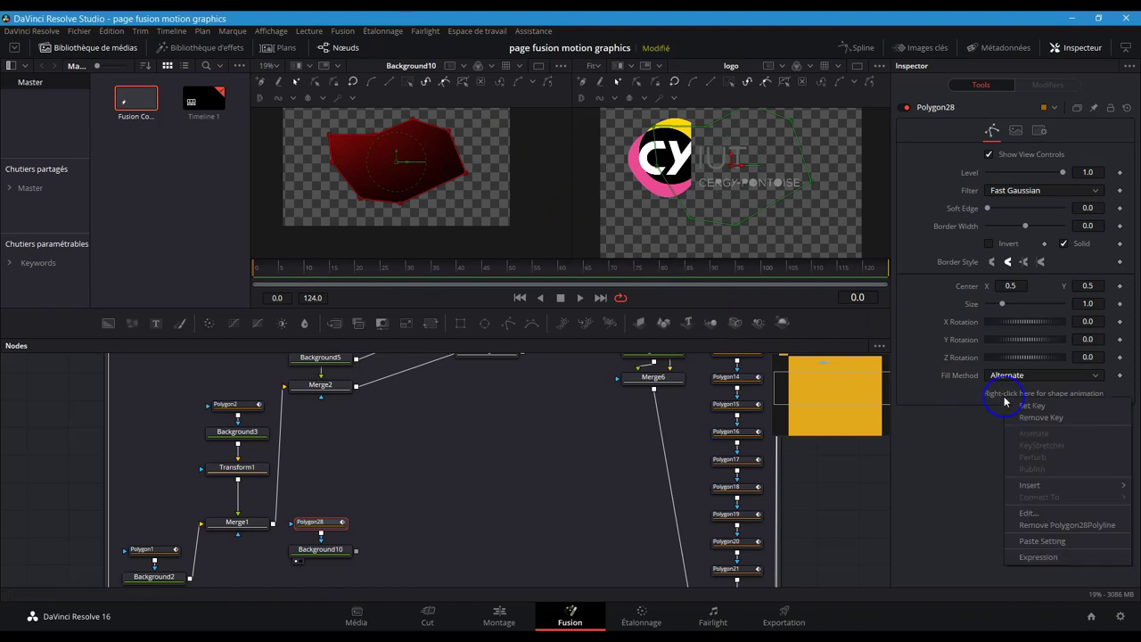
click(1030, 405)
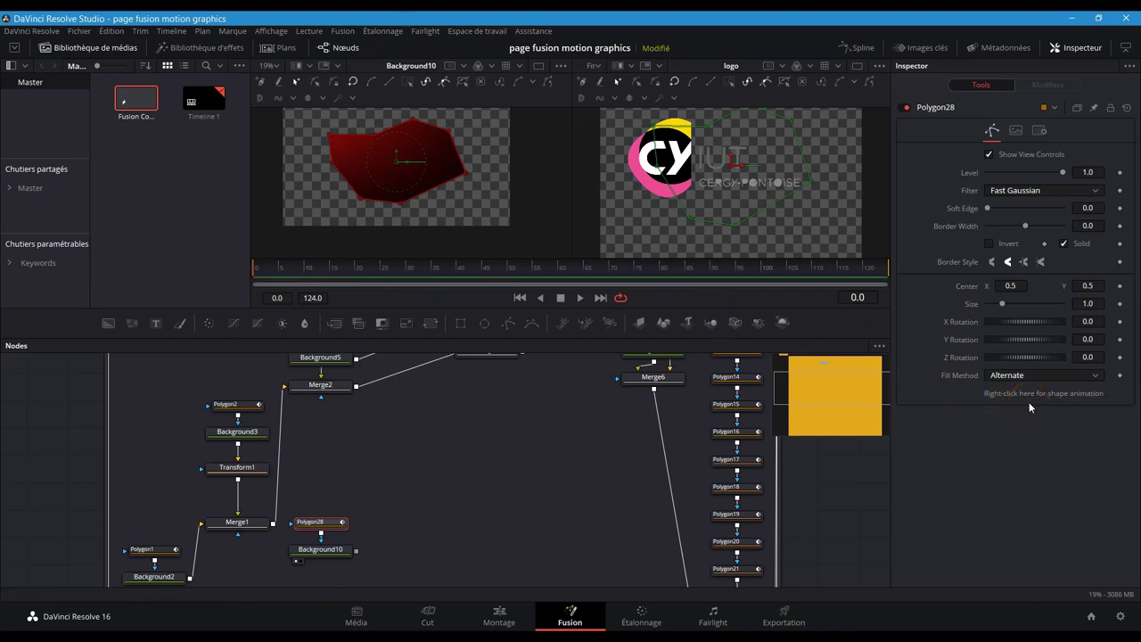
click(511, 273)
drag(463, 174, 481, 198)
drag(455, 140, 486, 132)
drag(405, 210, 451, 221)
Scrub between frames 0 and 50 to preview the polygon's shape animation, and view its shape animation options.
click(482, 267)
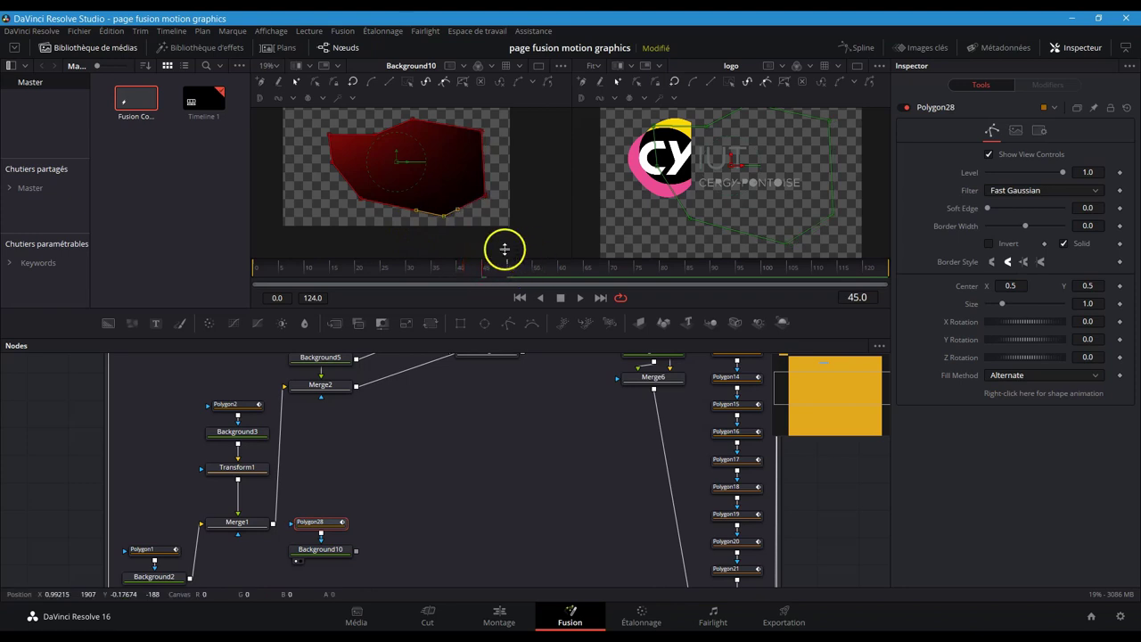
drag(255, 270, 511, 281)
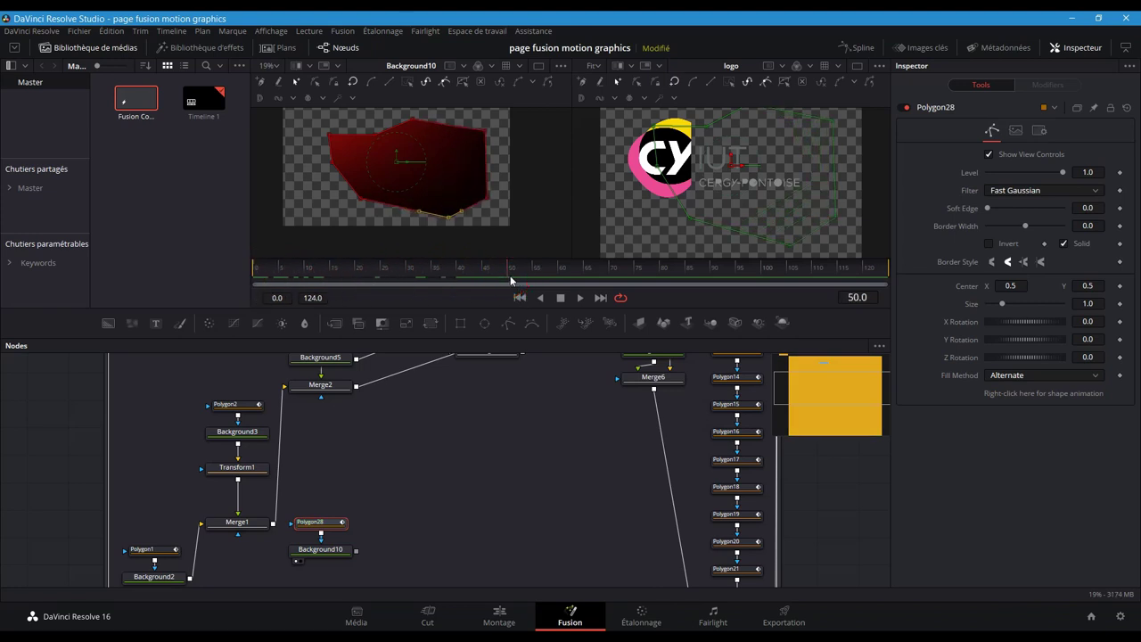
drag(482, 277, 510, 271)
right_click(1003, 395)
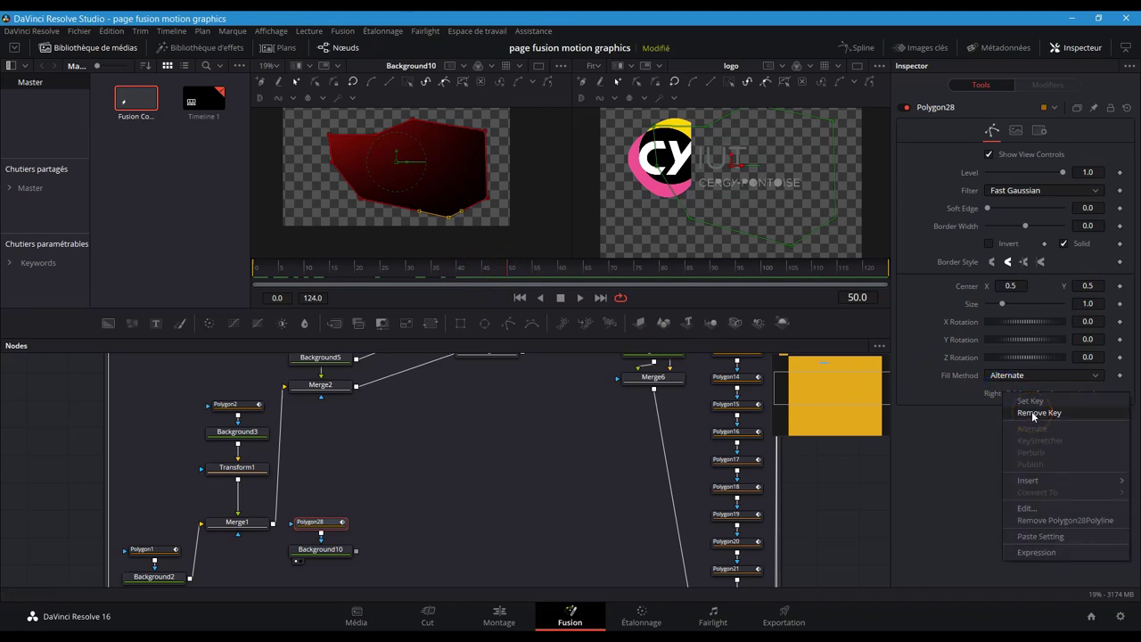
Display the Polygon28 Polyline curve in the Spline editor and fit it to the graph.
click(859, 49)
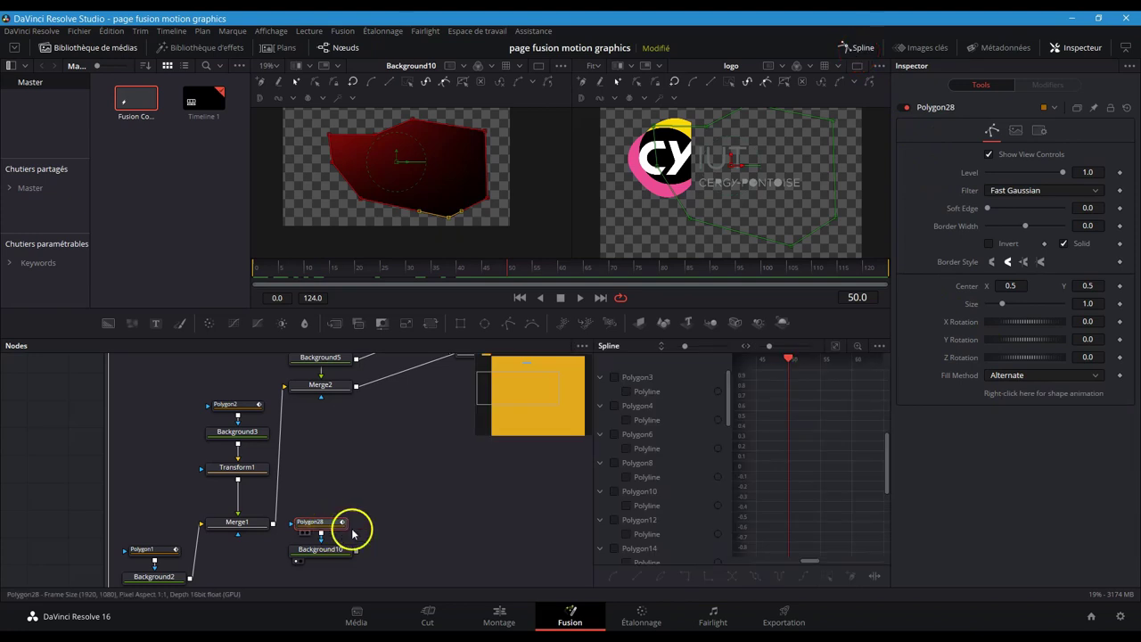
drag(728, 408, 718, 550)
click(627, 524)
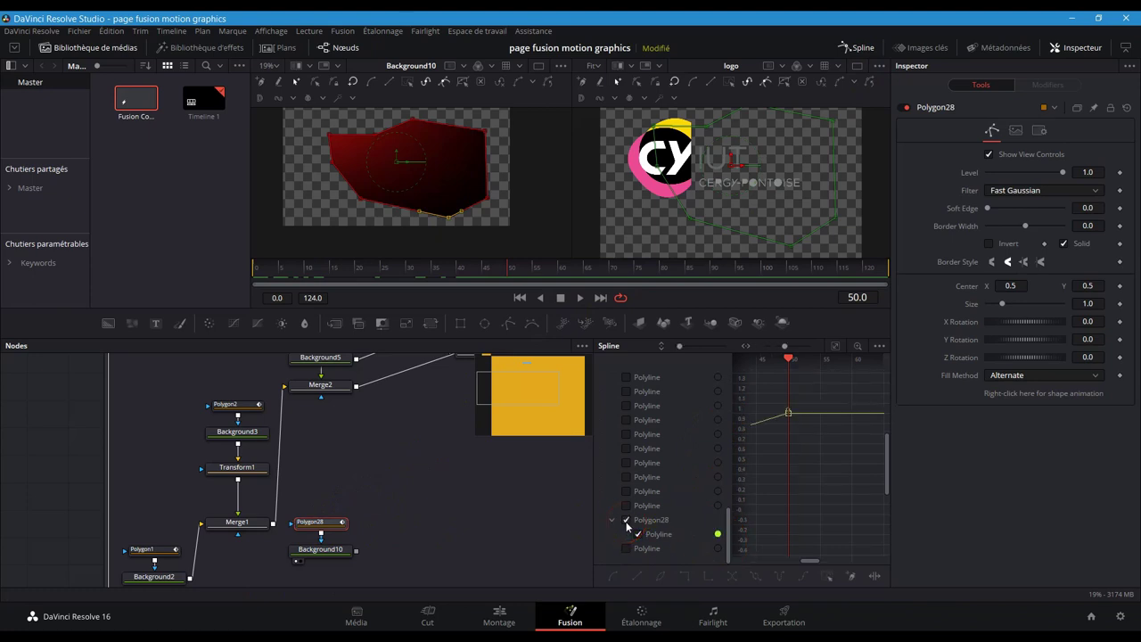
click(835, 347)
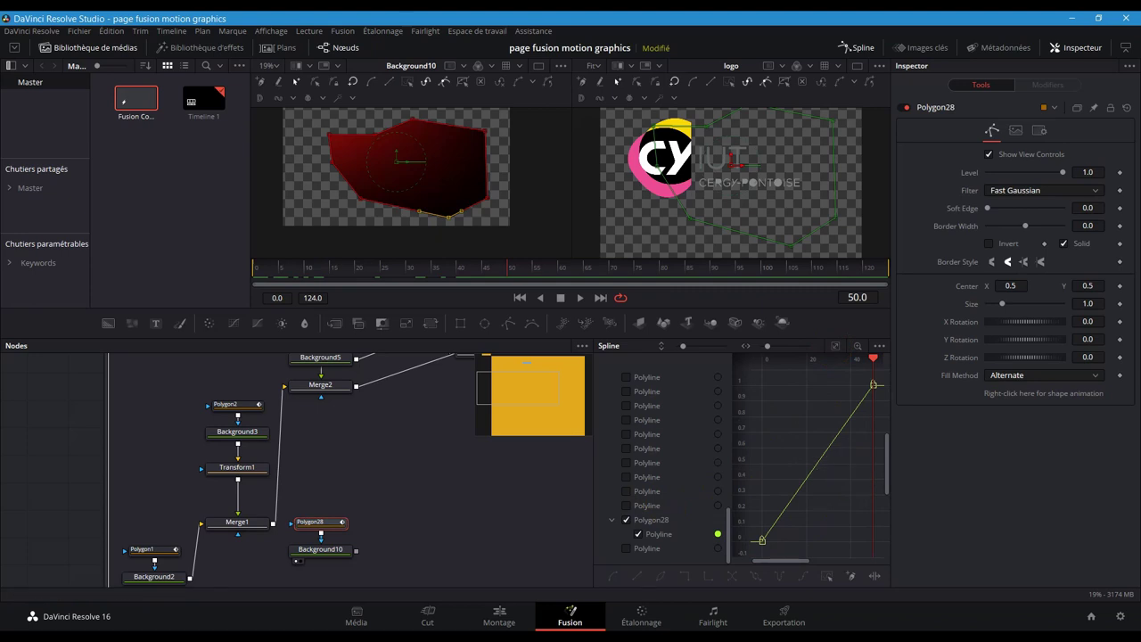
Smooth the Polyline curve at its frame 50 key.
drag(874, 384, 885, 411)
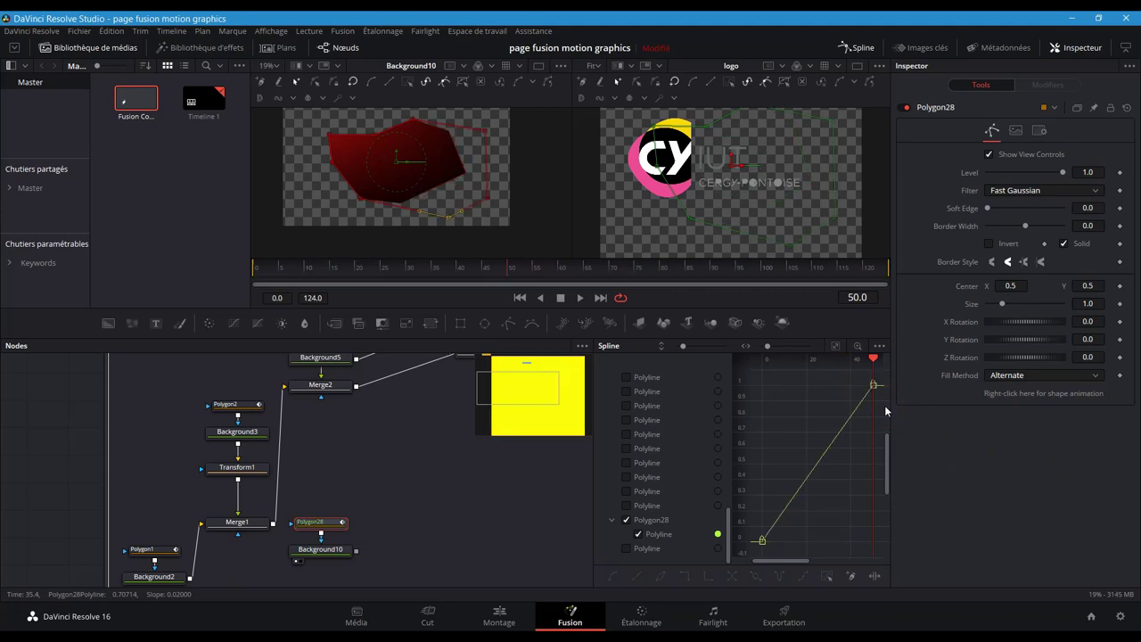
drag(839, 372, 879, 427)
click(612, 576)
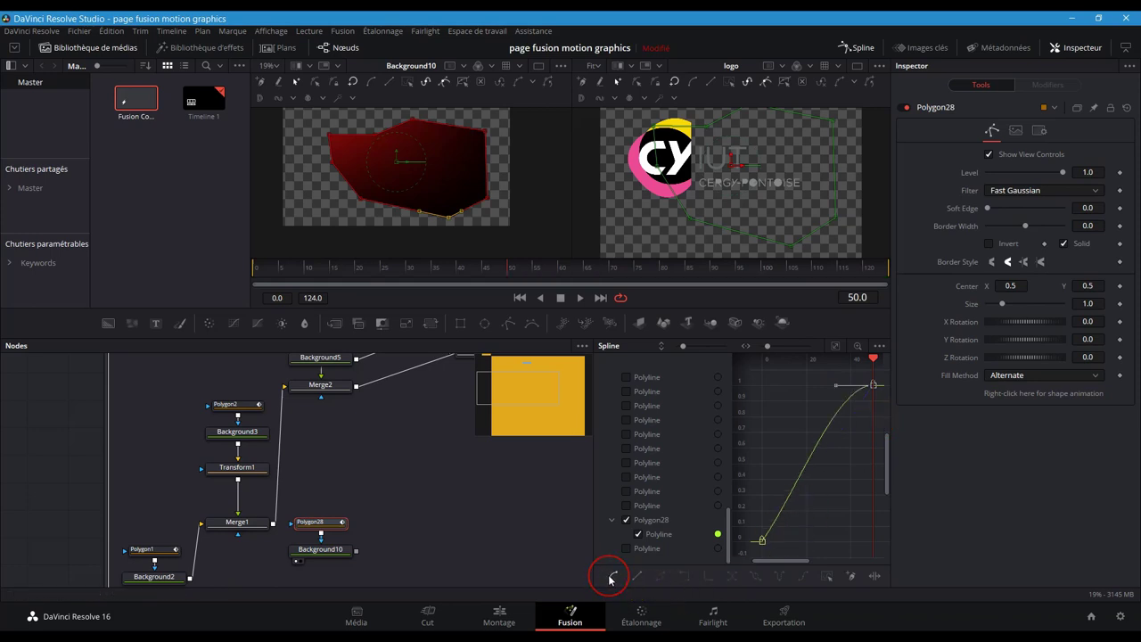
Add a key near frame 15 on the Polyline curve, raise it above 1, and scrub through the resulting animation.
click(760, 551)
click(850, 577)
drag(816, 460, 792, 427)
drag(268, 267, 516, 283)
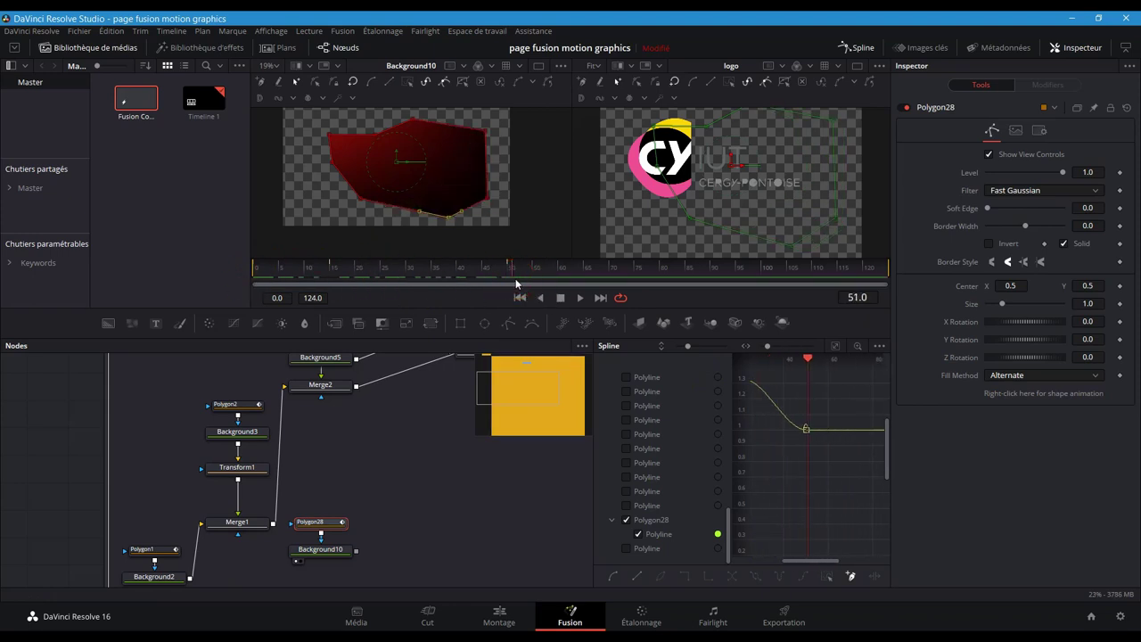
Close the Spline editor and delete the Polygon28 mask from Background10.
click(855, 48)
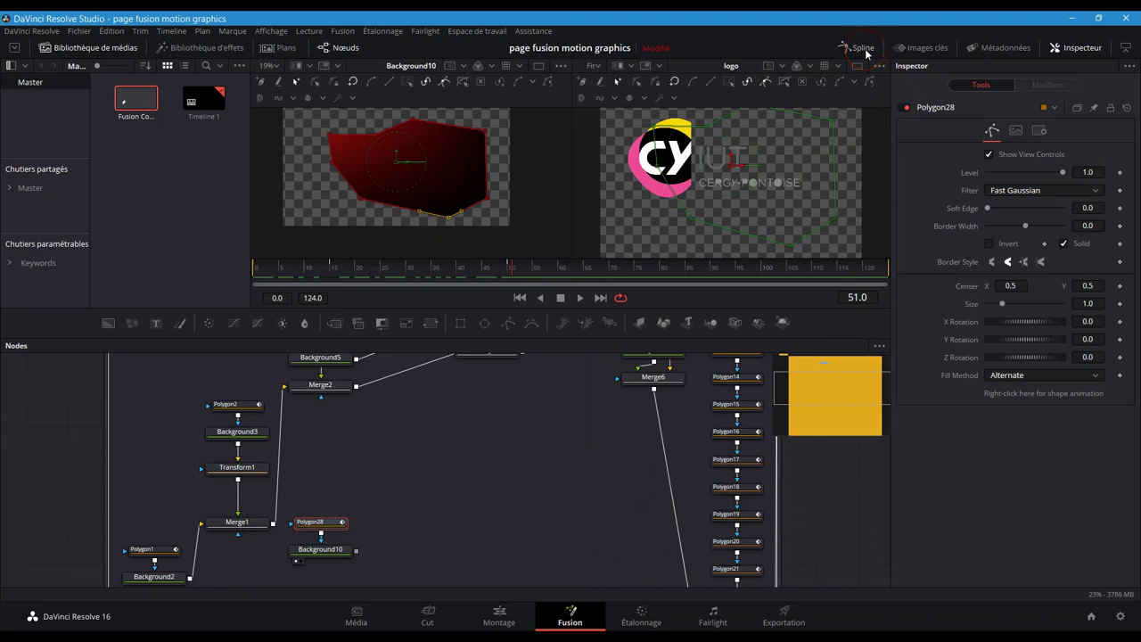
key(Delete)
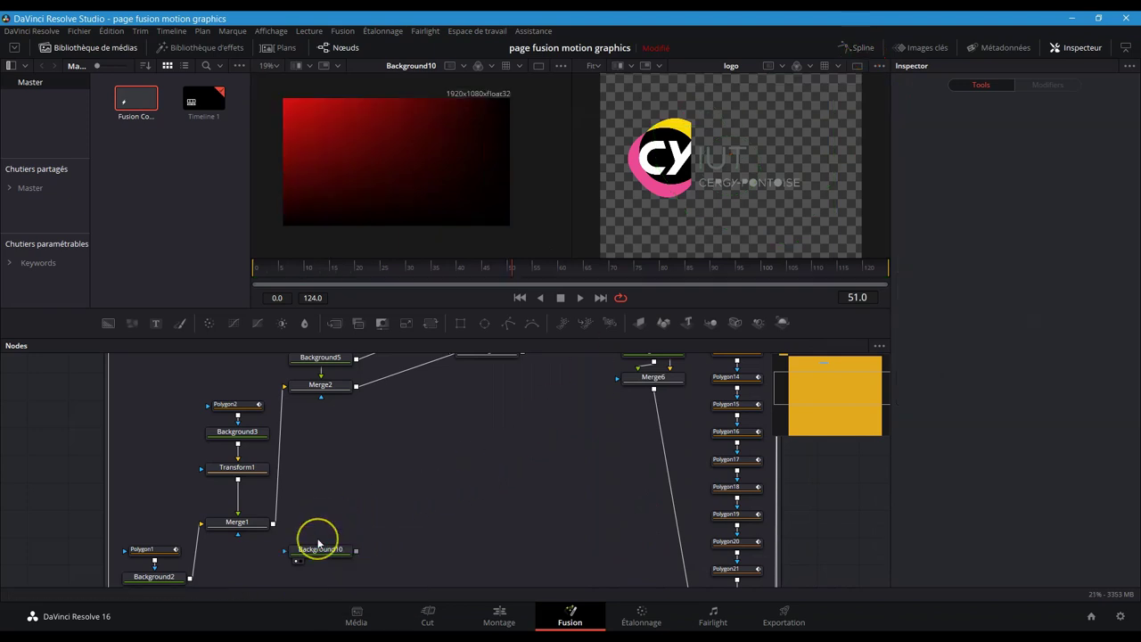
Add a BSpline mask to Background10 and draw a closed six-point rounded shape across the middle of the gradient.
click(317, 547)
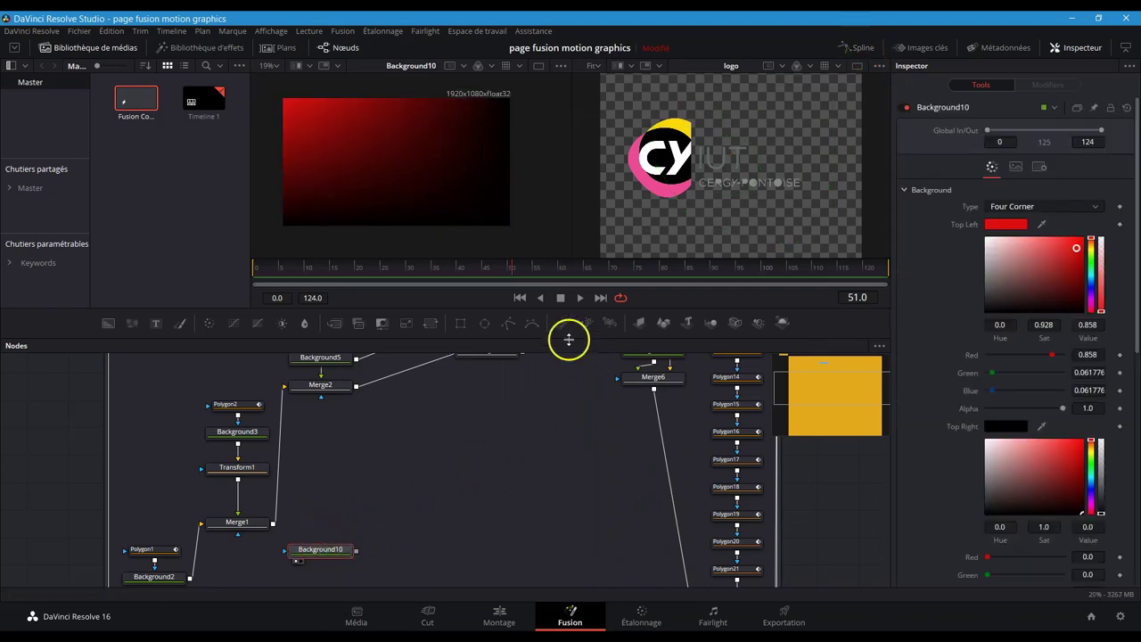
click(534, 325)
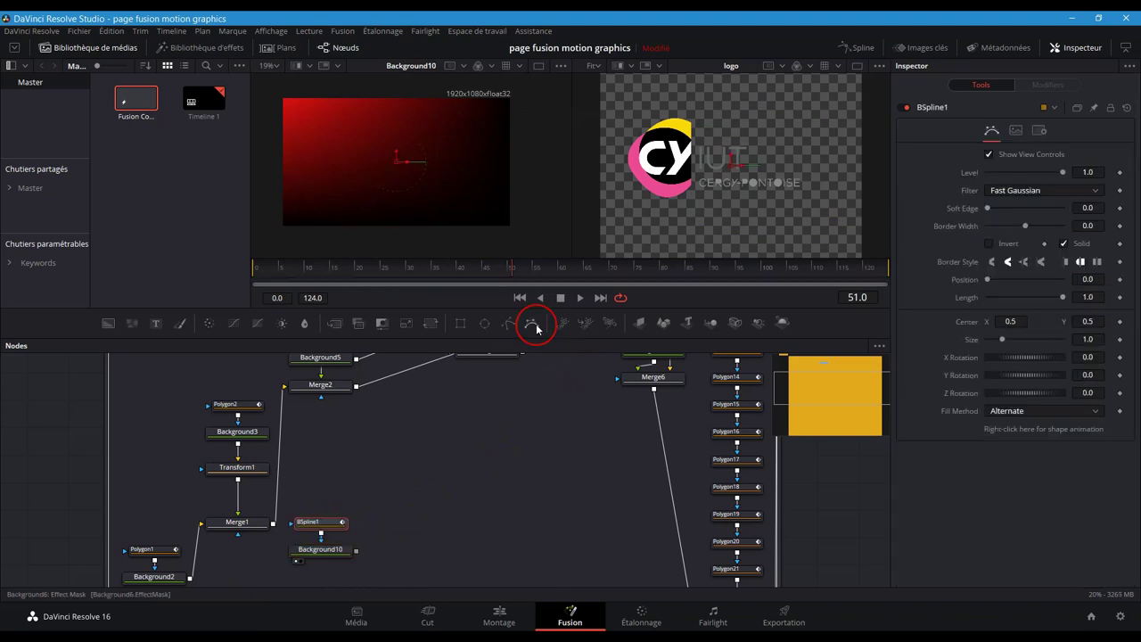
click(340, 159)
click(395, 126)
click(459, 141)
click(469, 187)
click(361, 201)
click(311, 189)
click(340, 158)
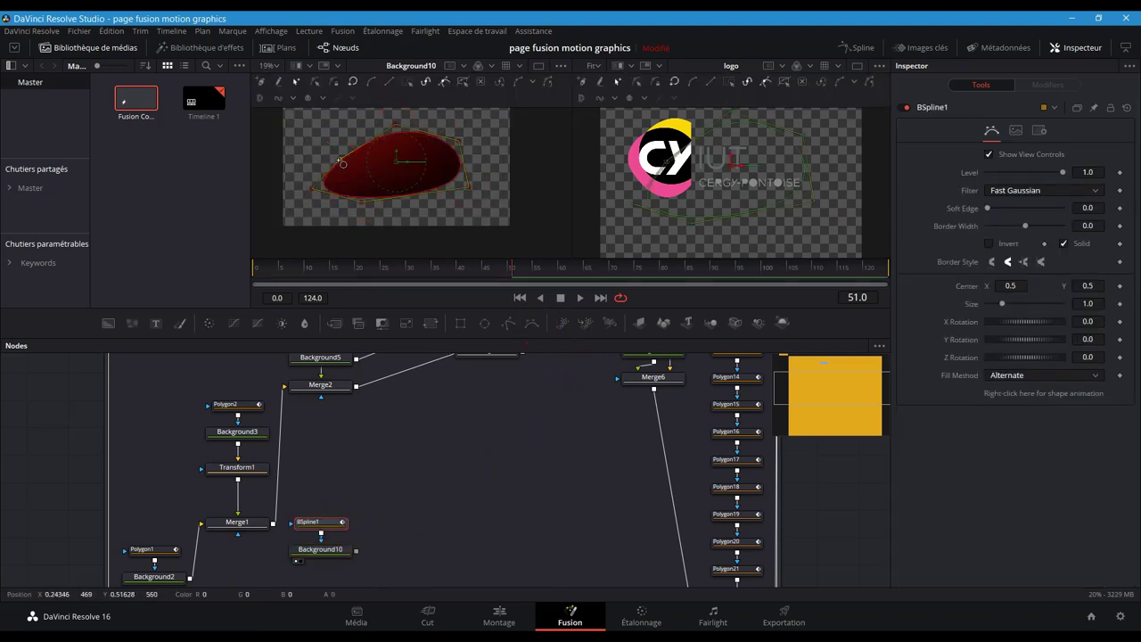
click(324, 550)
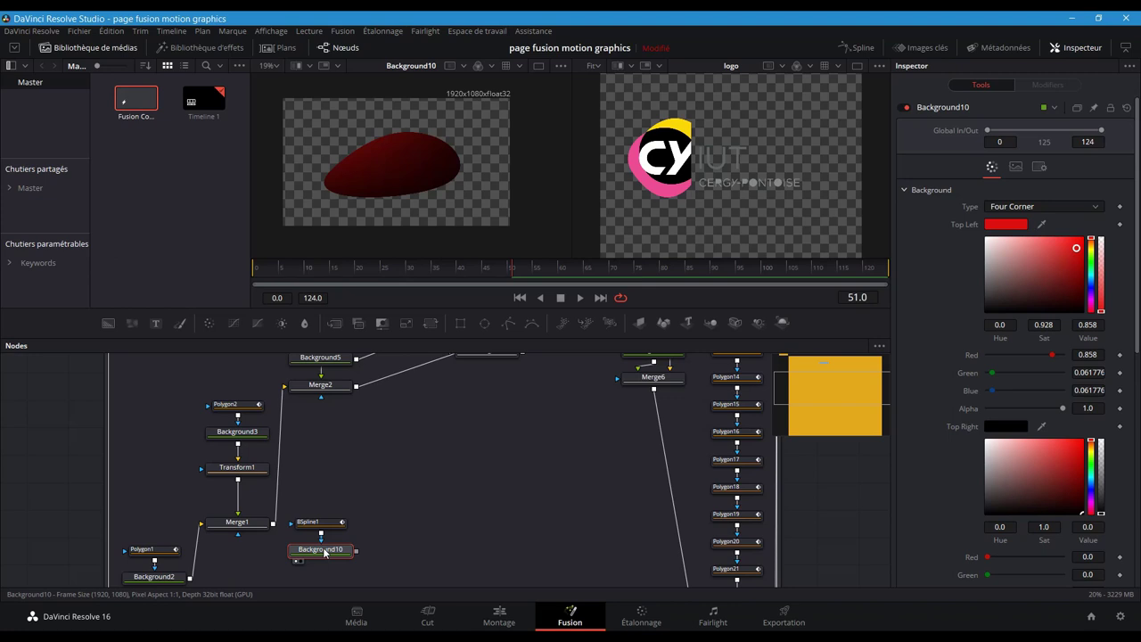
click(317, 523)
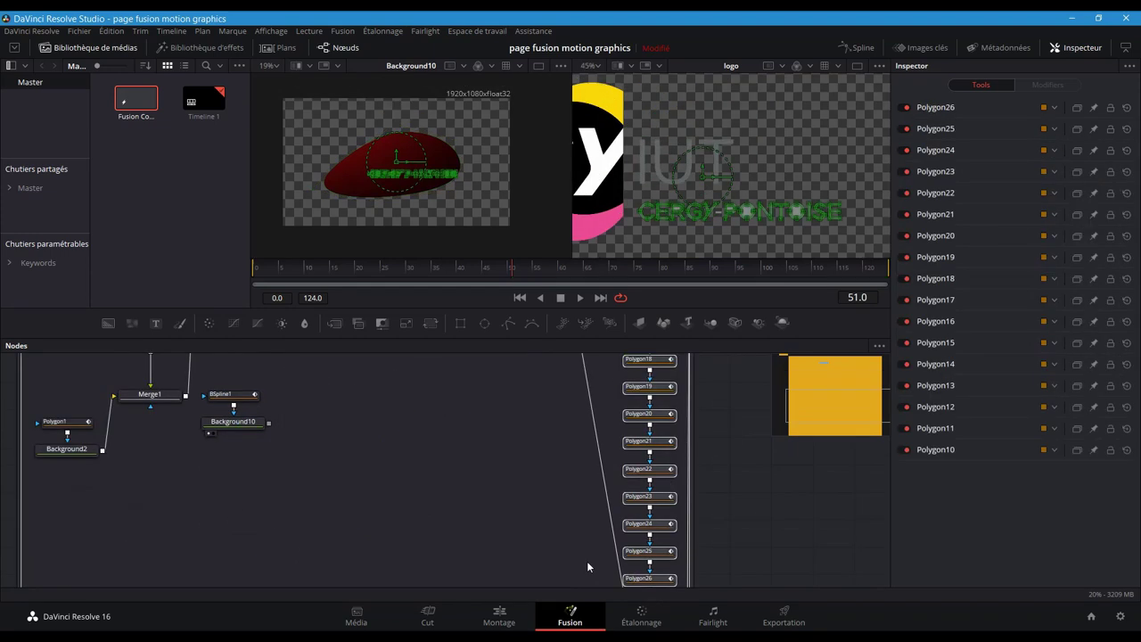
Examine the Polygon24 and Polygon23 masks that form the first letter O of PONTOISE, including their paint modes and order in the chain.
click(600, 388)
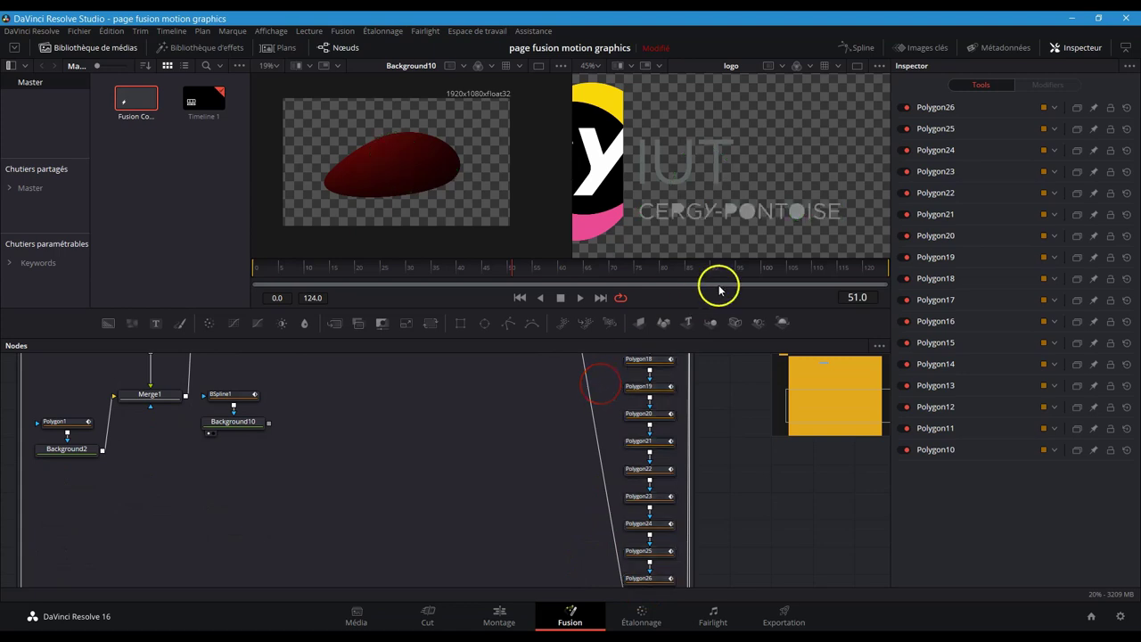
scroll(751, 226, up, 2)
mouse_move(754, 234)
mouse_down()
mouse_move(743, 209)
mouse_move(810, 210)
mouse_move(646, 210)
mouse_up()
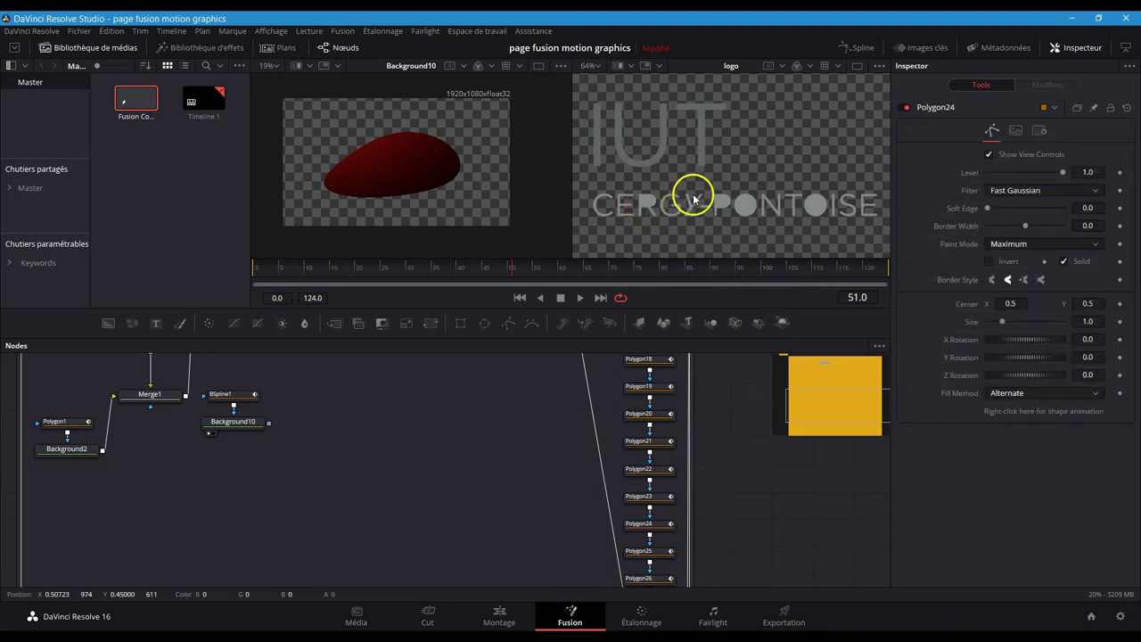
scroll(693, 191, up, 3)
click(649, 526)
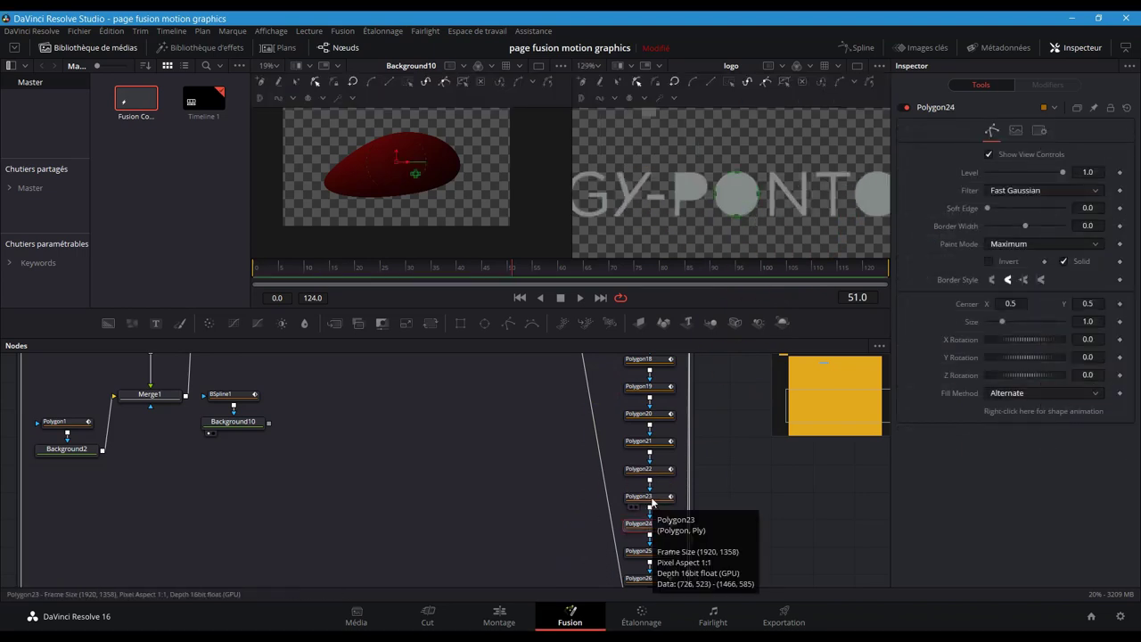
drag(650, 496, 651, 504)
click(651, 512)
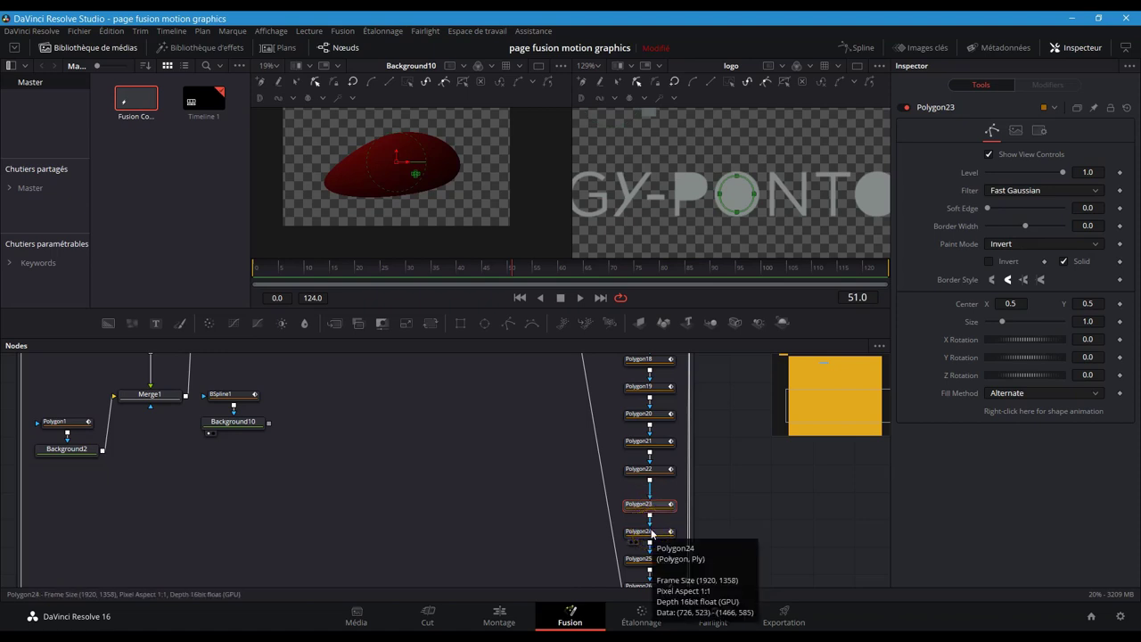
click(519, 525)
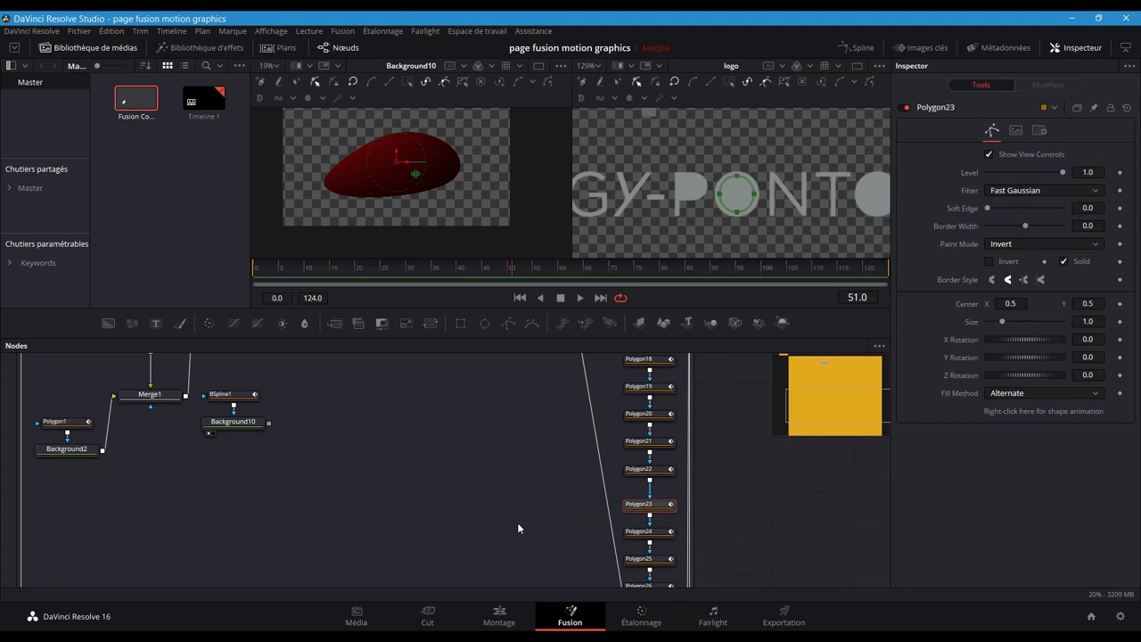
click(619, 542)
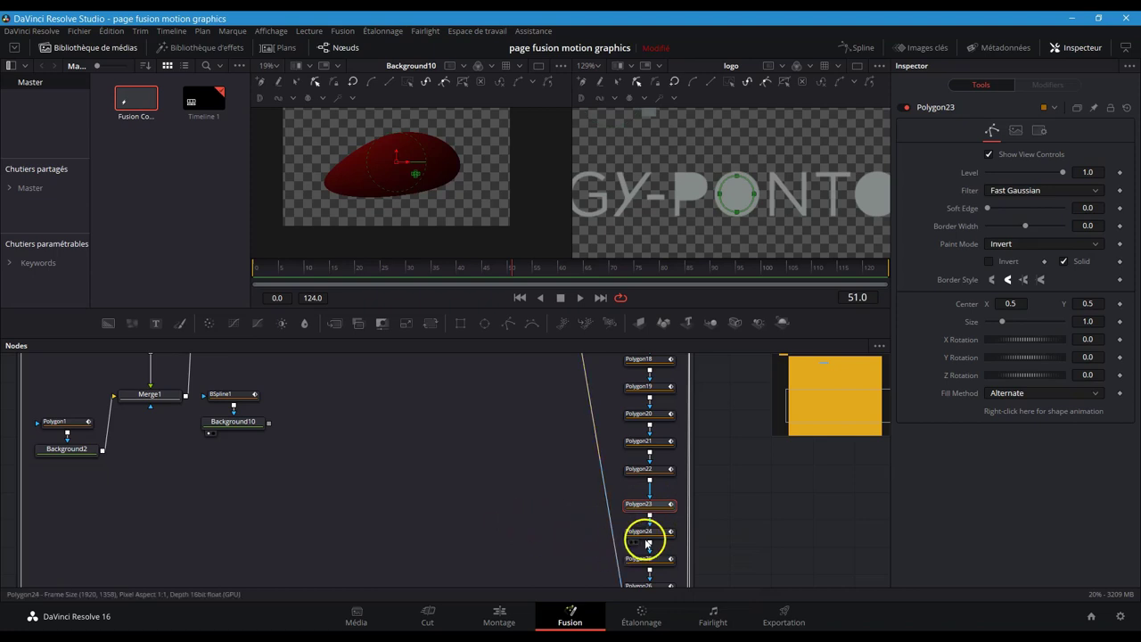
click(647, 536)
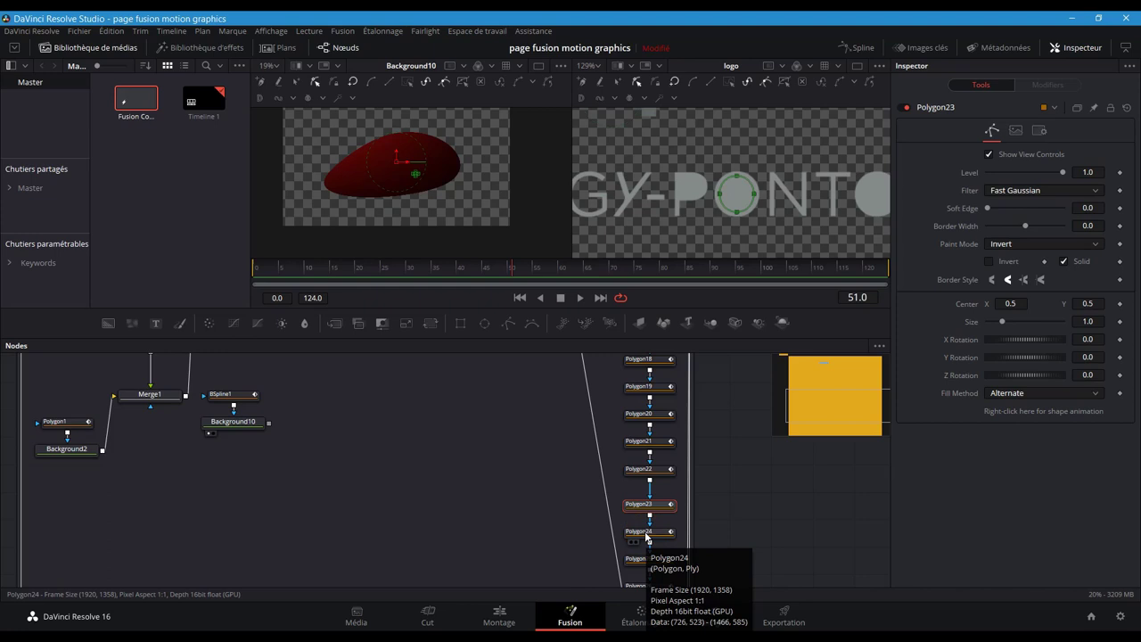
Reorder the mask chain so Polygon22 feeds Polygon24, followed by Polygon23 and Polygon25, and fit the whole logo in its viewer.
mouse_move(649, 504)
mouse_down()
mouse_move(583, 501)
mouse_move(657, 501)
mouse_up()
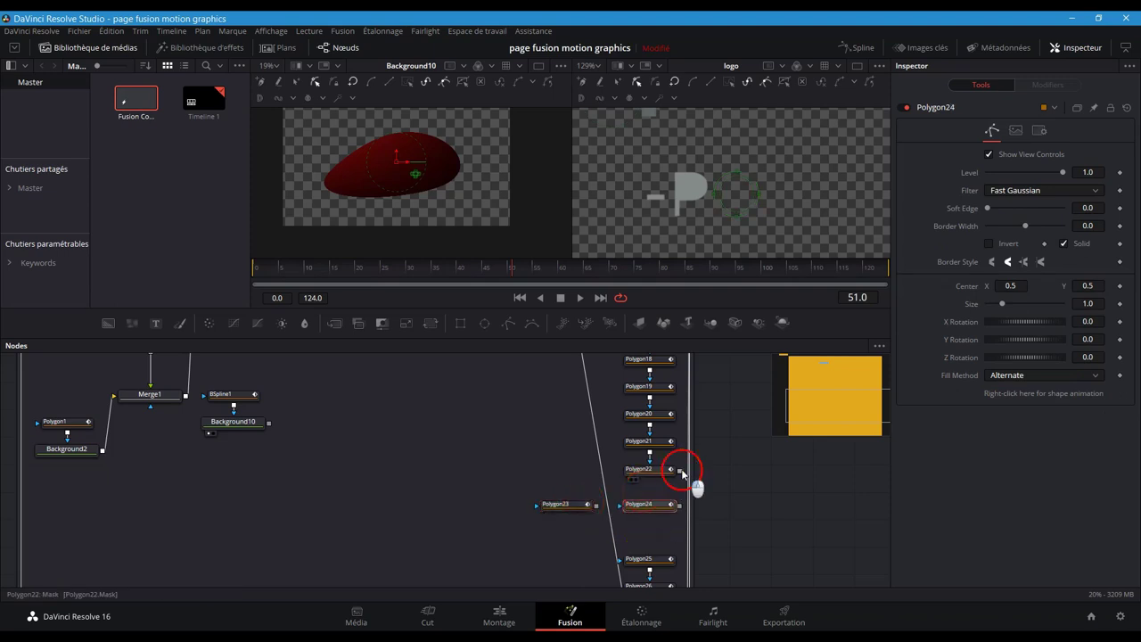
click(618, 510)
mouse_move(562, 505)
mouse_down()
mouse_move(649, 531)
mouse_move(683, 505)
mouse_up()
mouse_move(624, 535)
mouse_down()
mouse_move(679, 535)
mouse_move(621, 563)
mouse_up()
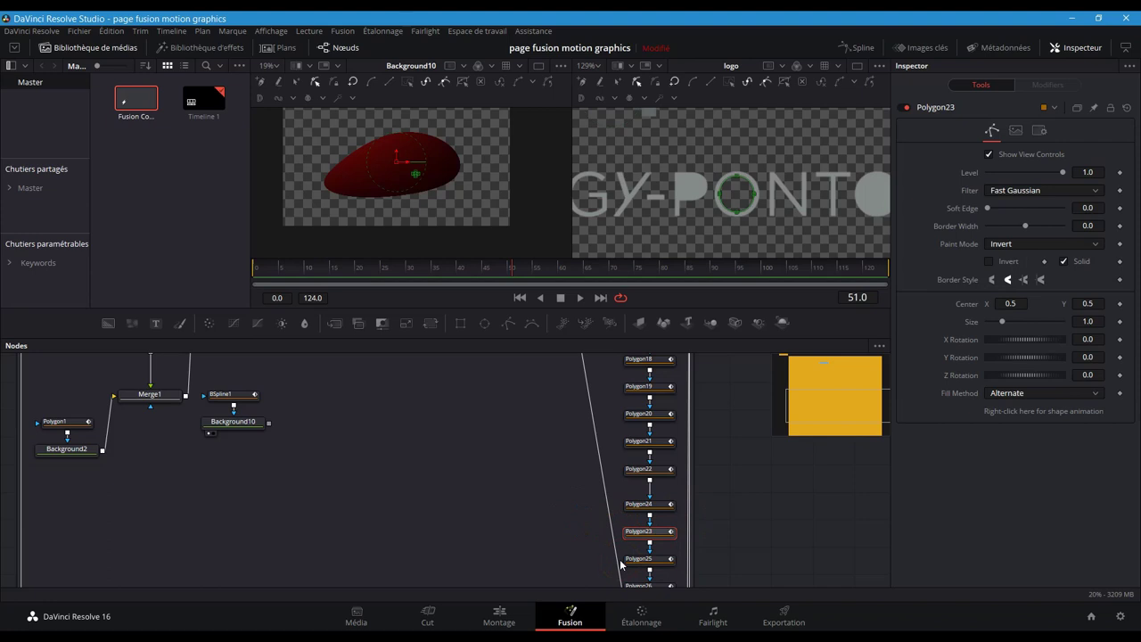
key(ctrl+f)
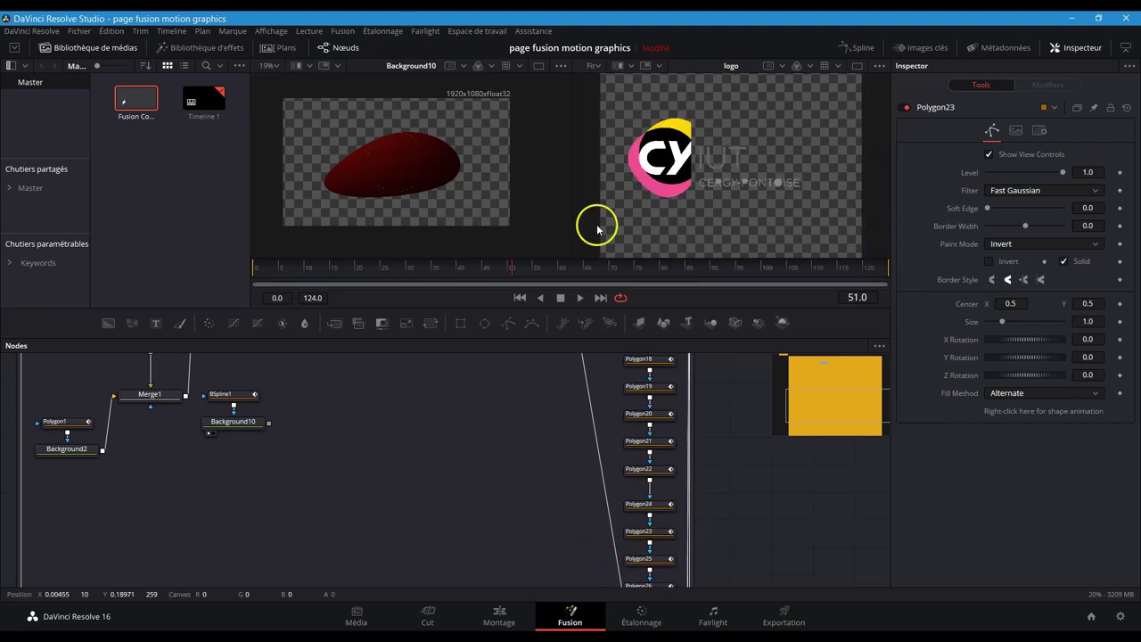
Browse the effects library's Titles edit templates and the Backgrounds and Motion graphics templates.
click(182, 49)
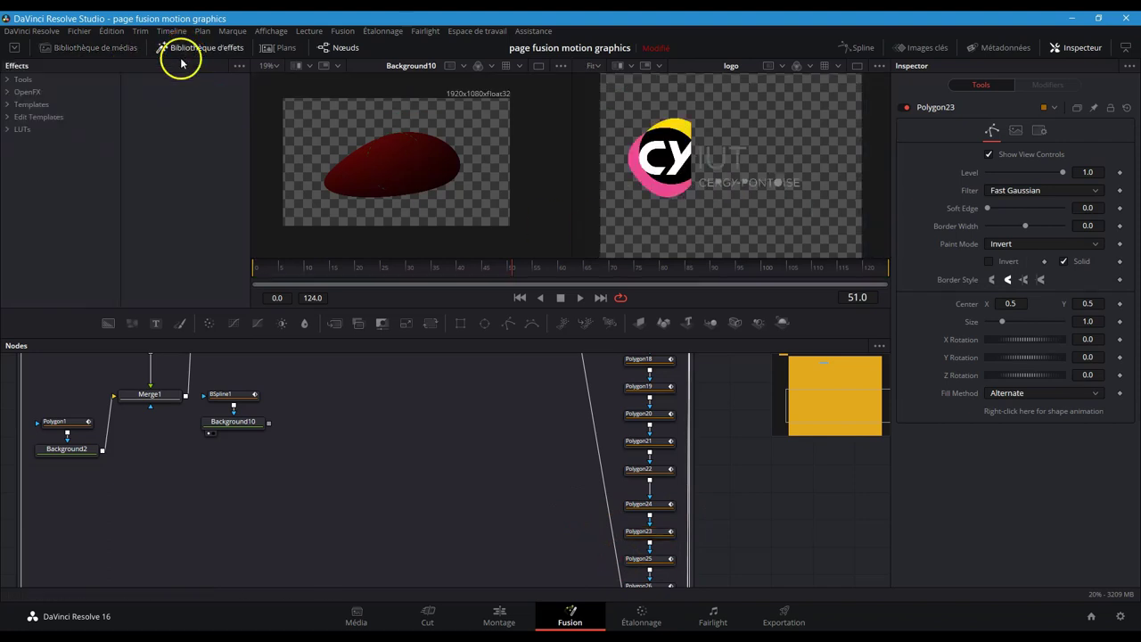
click(8, 105)
click(7, 242)
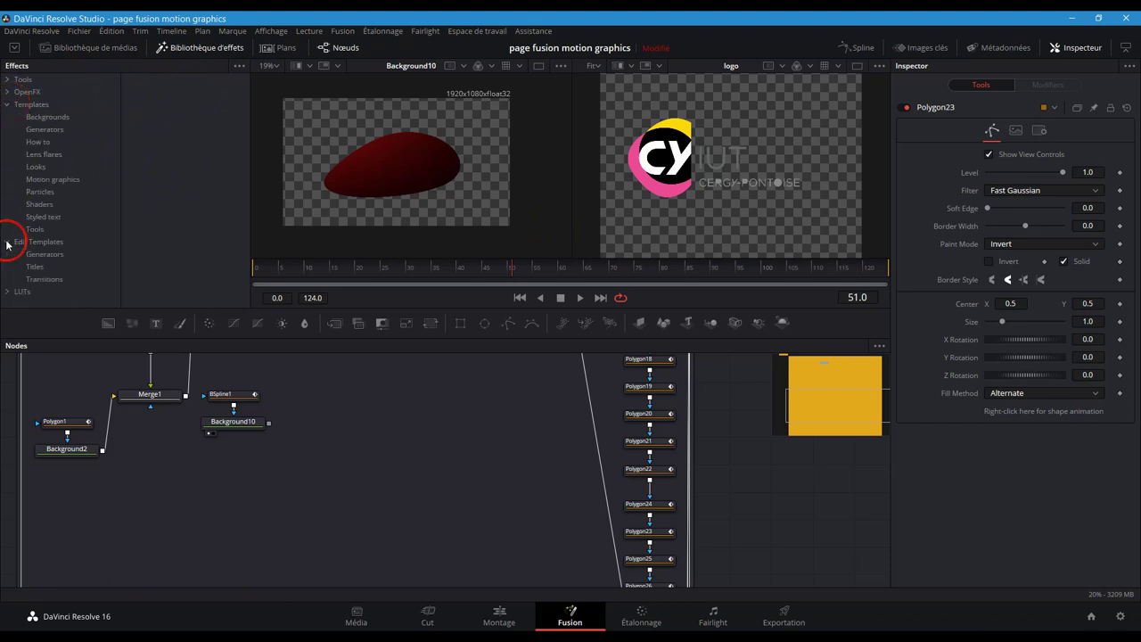
click(32, 267)
click(36, 269)
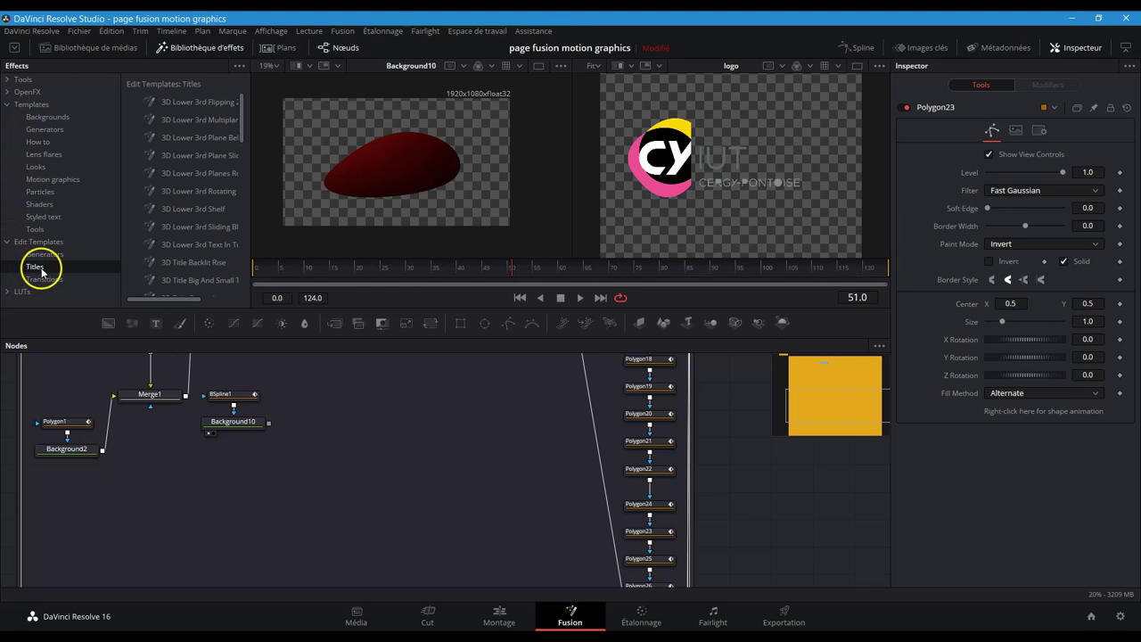
click(62, 122)
click(63, 180)
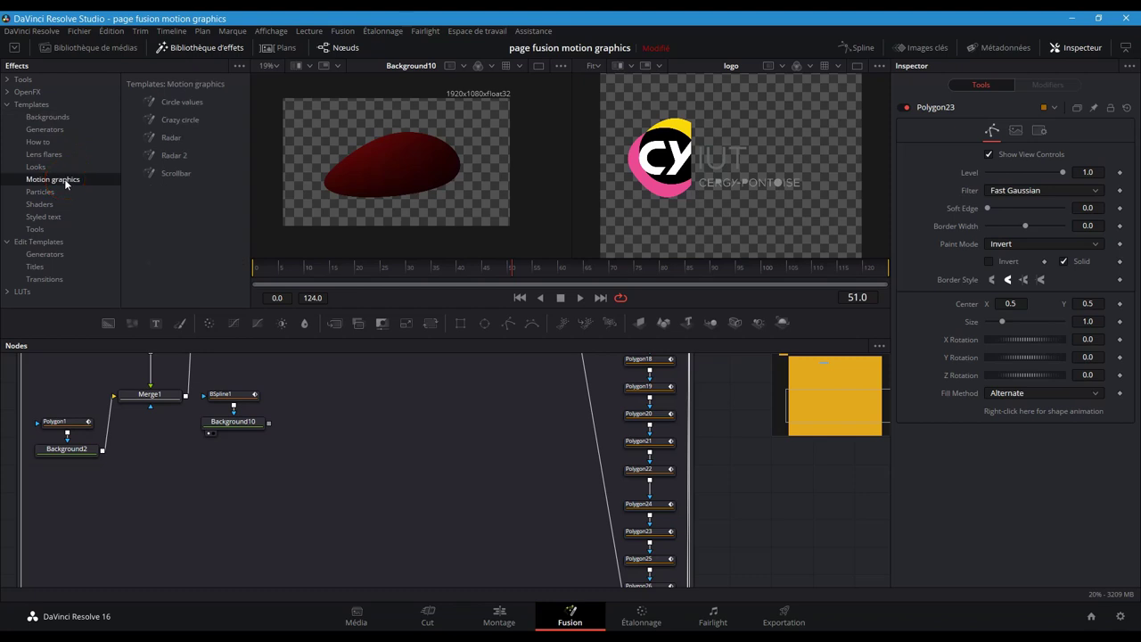
click(64, 179)
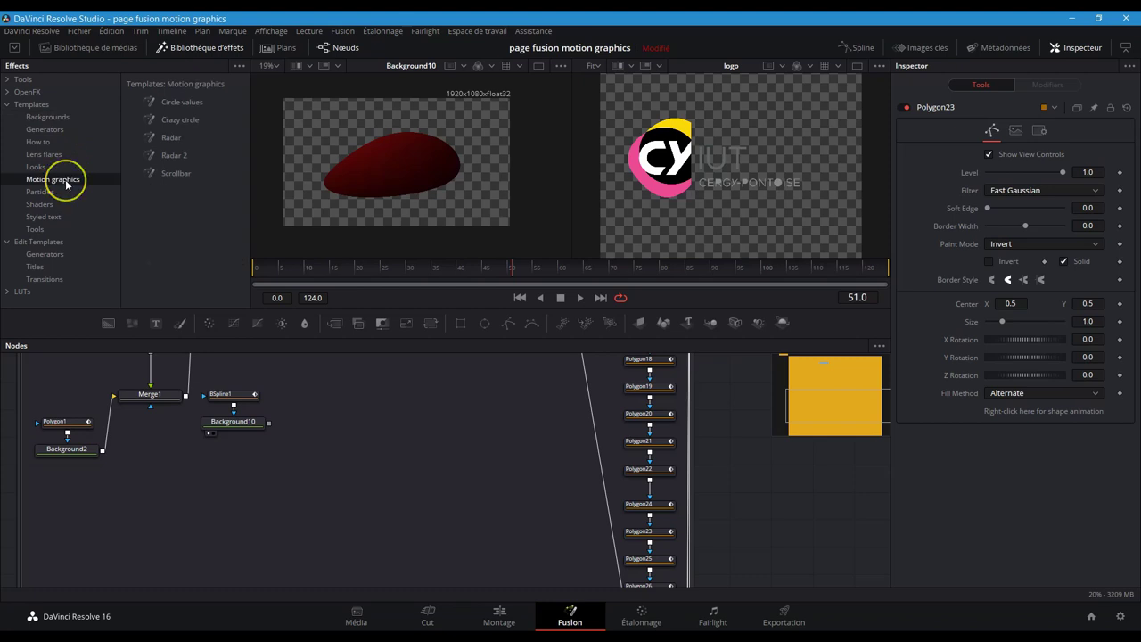